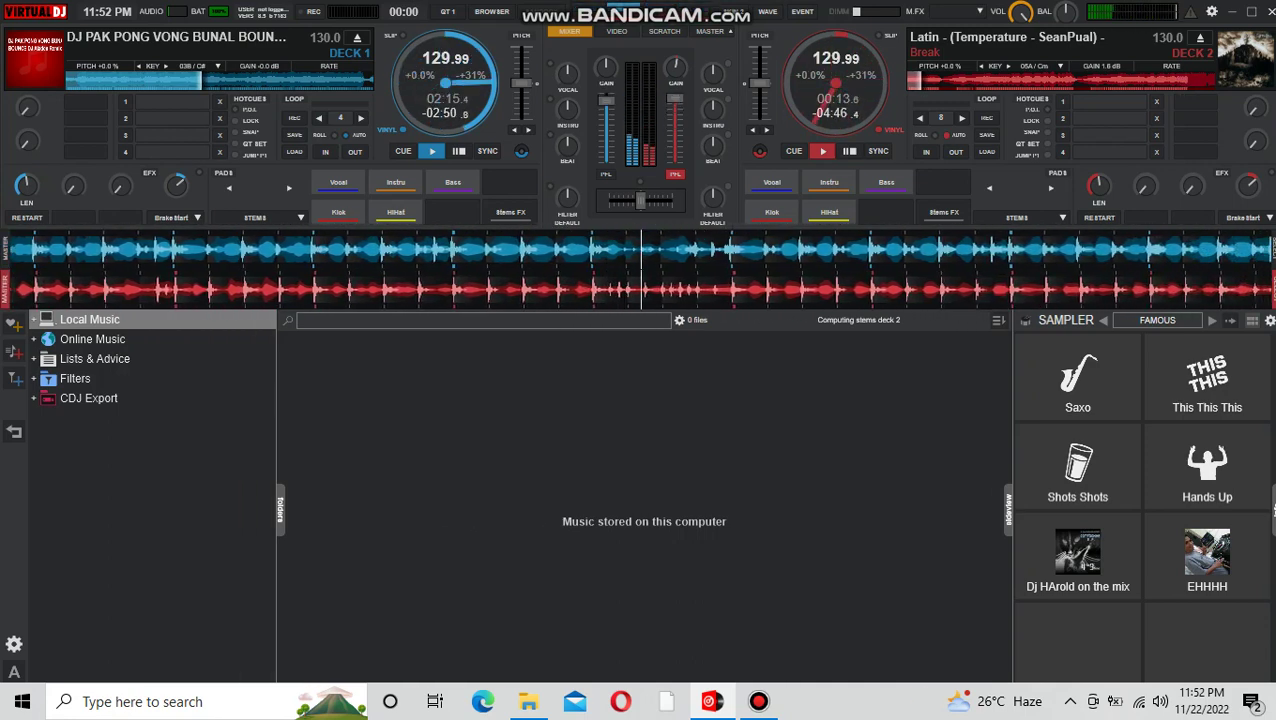
- Fade deck 1's volume down to the minimum and pause its playback
drag(606, 114, 606, 158)
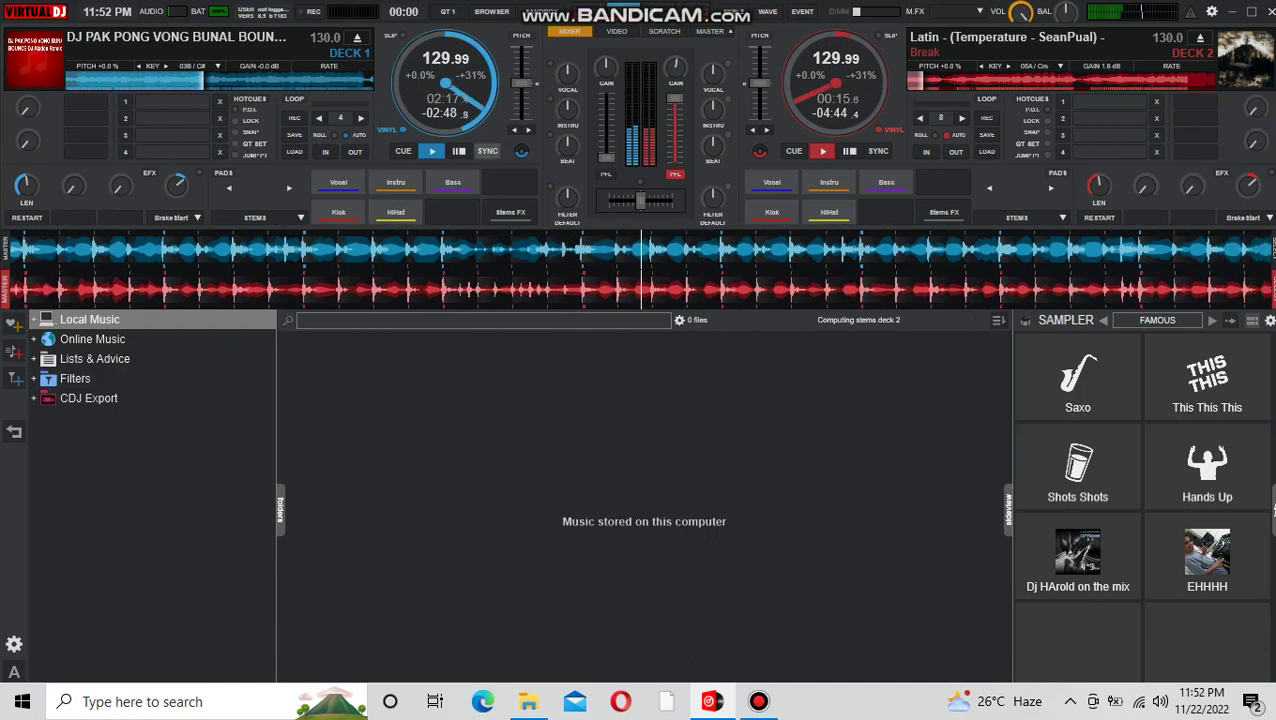
click(459, 151)
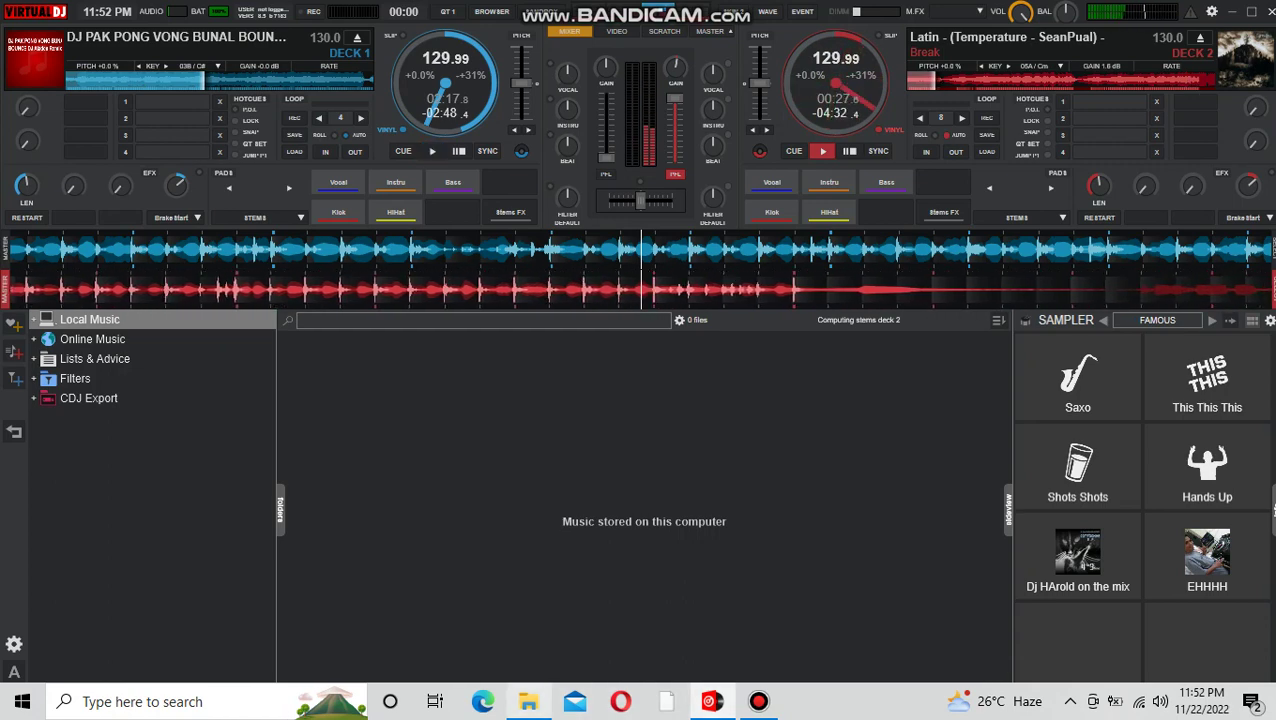
- Switch to File Explorer and move the music folder's window down below the decks
click(528, 701)
click(528, 701)
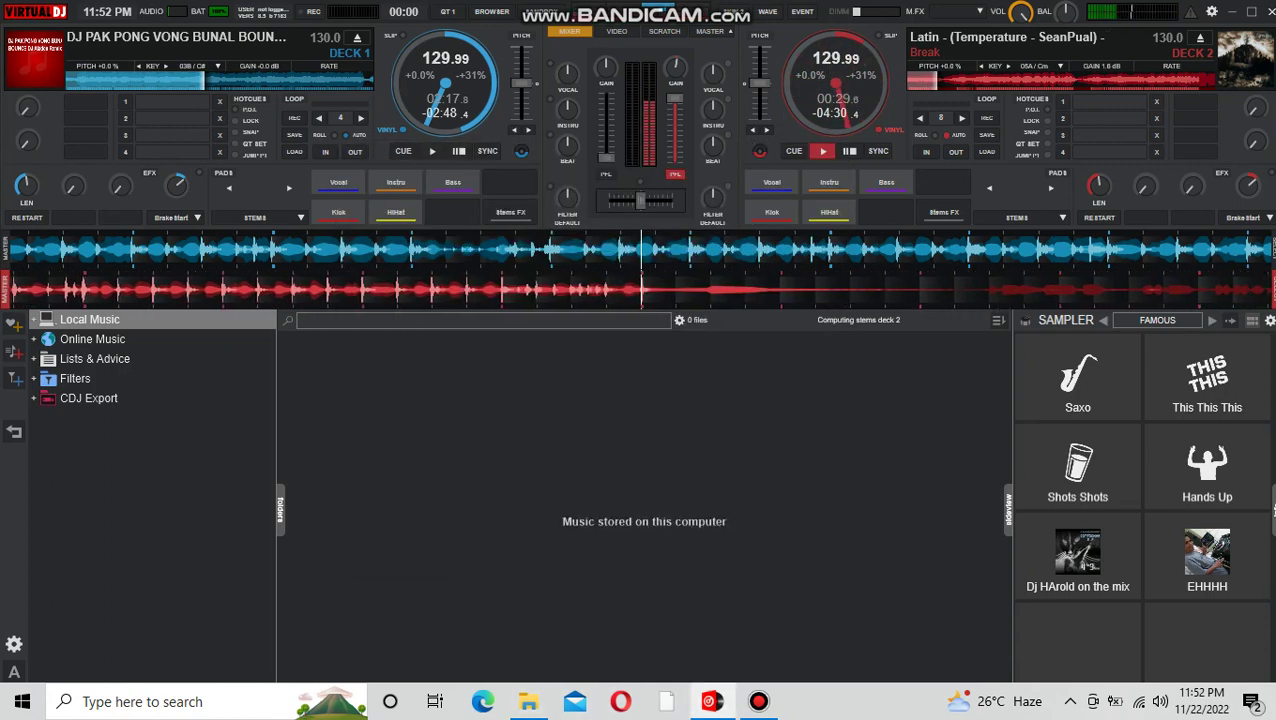
click(528, 701)
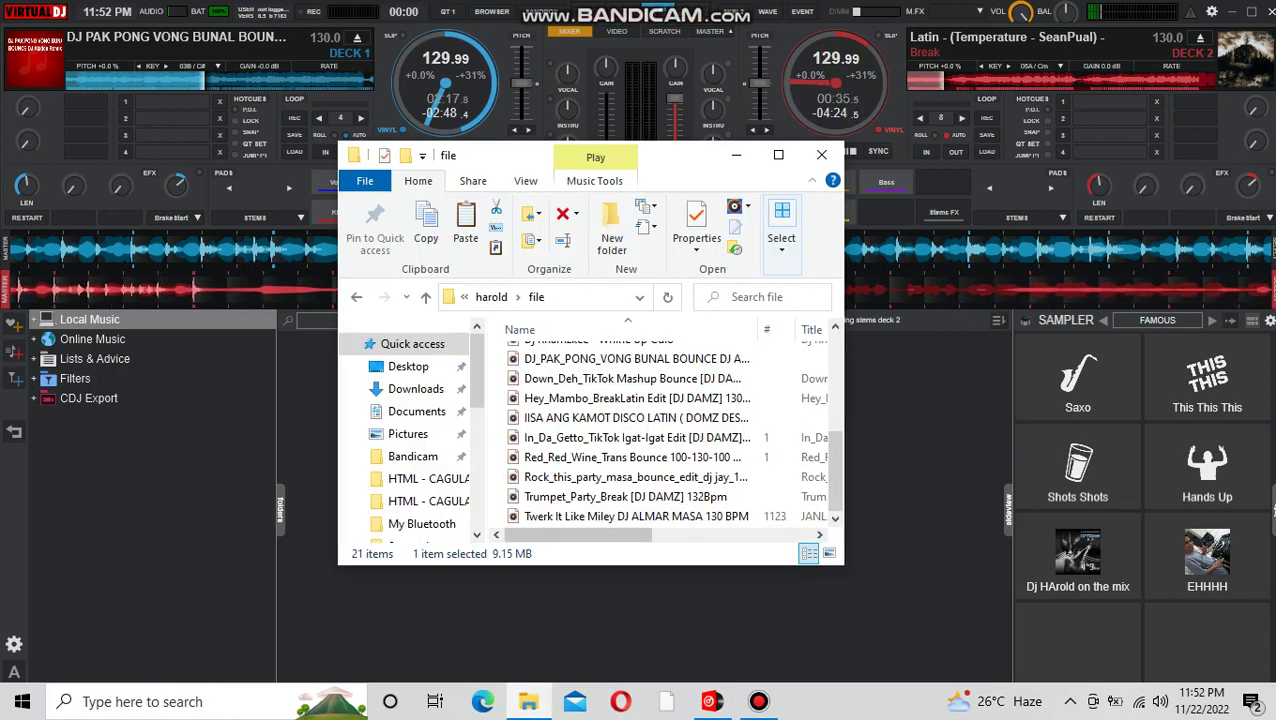
scroll(640, 479, up, 1)
scroll(640, 479, up, 3)
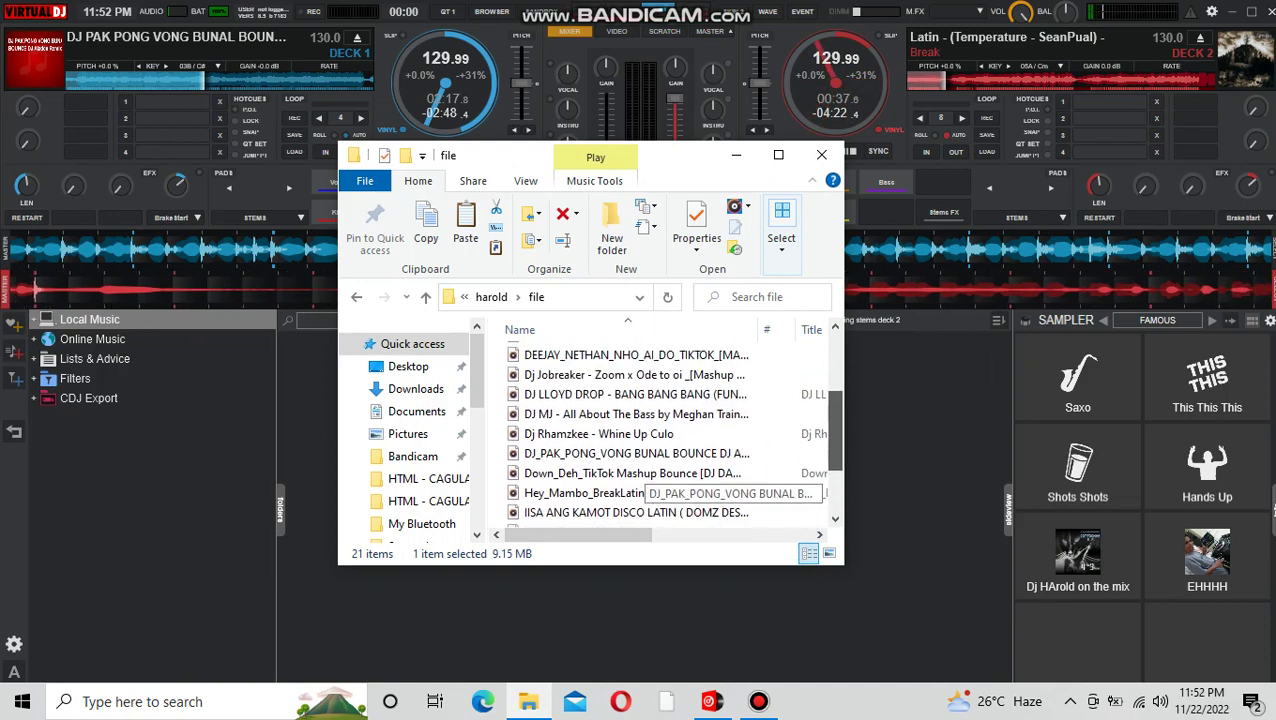
drag(700, 155, 682, 341)
scroll(640, 600, up, 1)
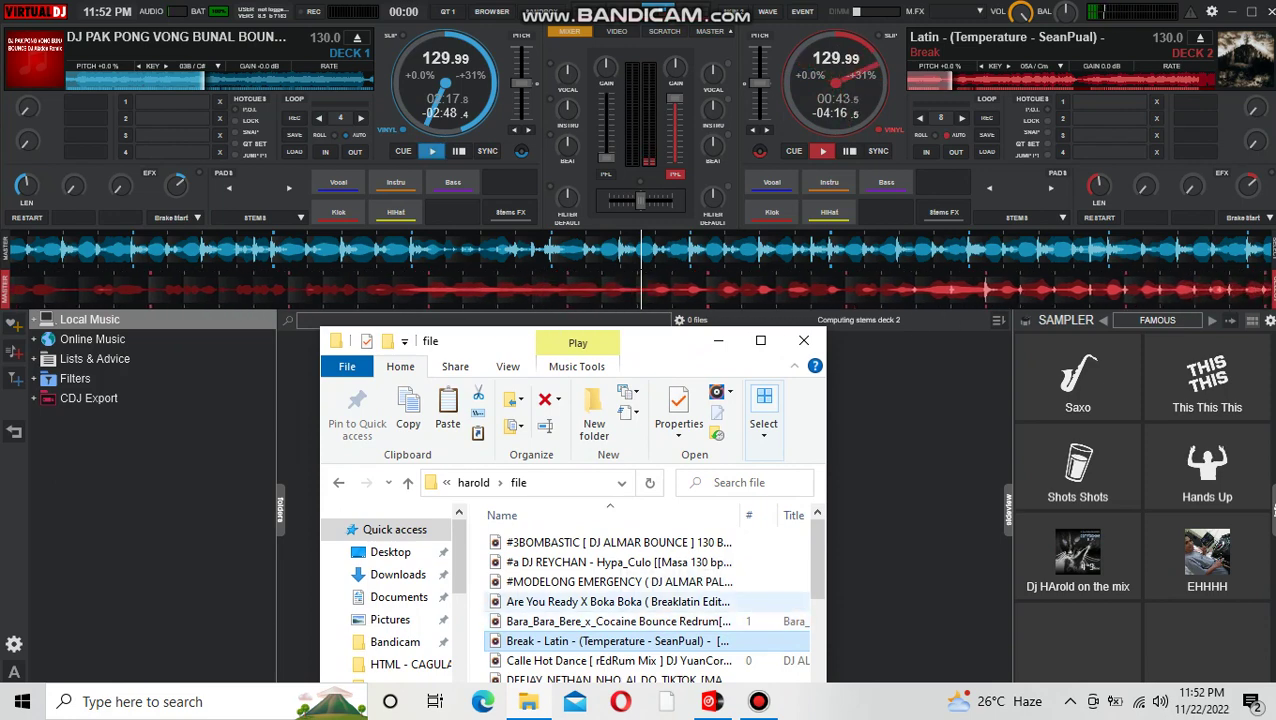
- Look through the audio files in the music folder for the next track, and minimize the folder window
scroll(640, 600, down, 5)
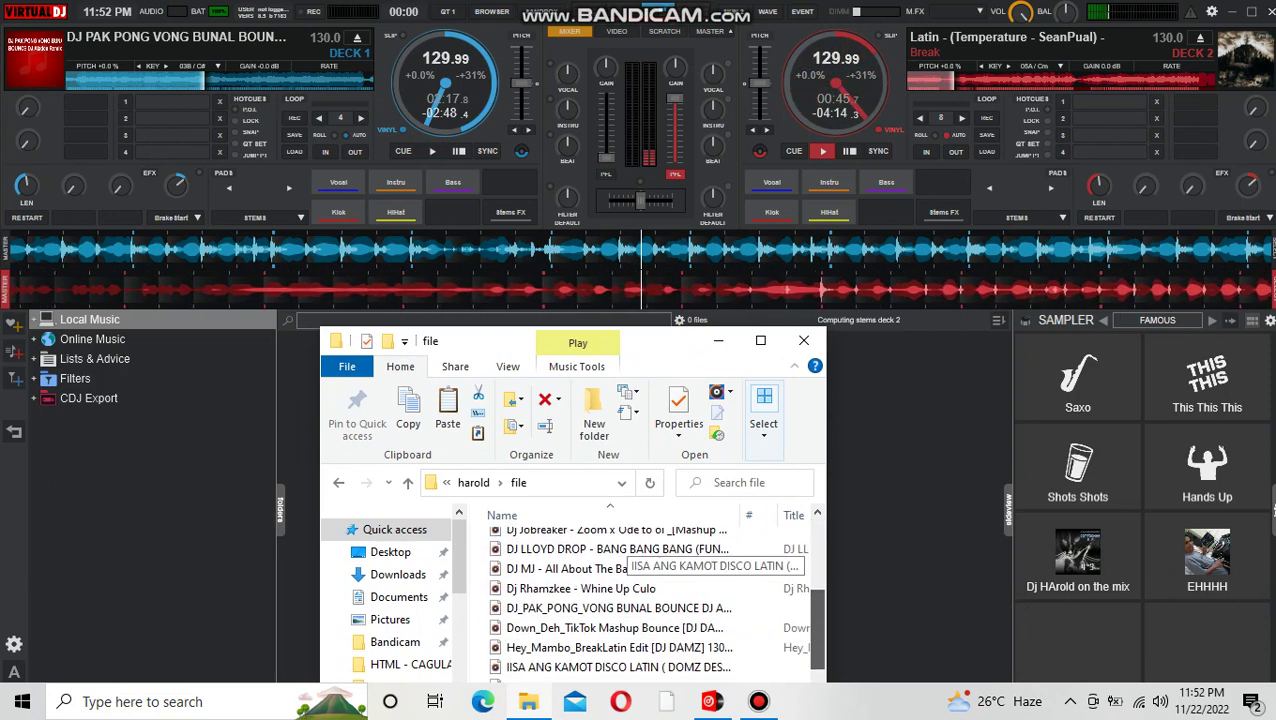
scroll(620, 550, up, 3)
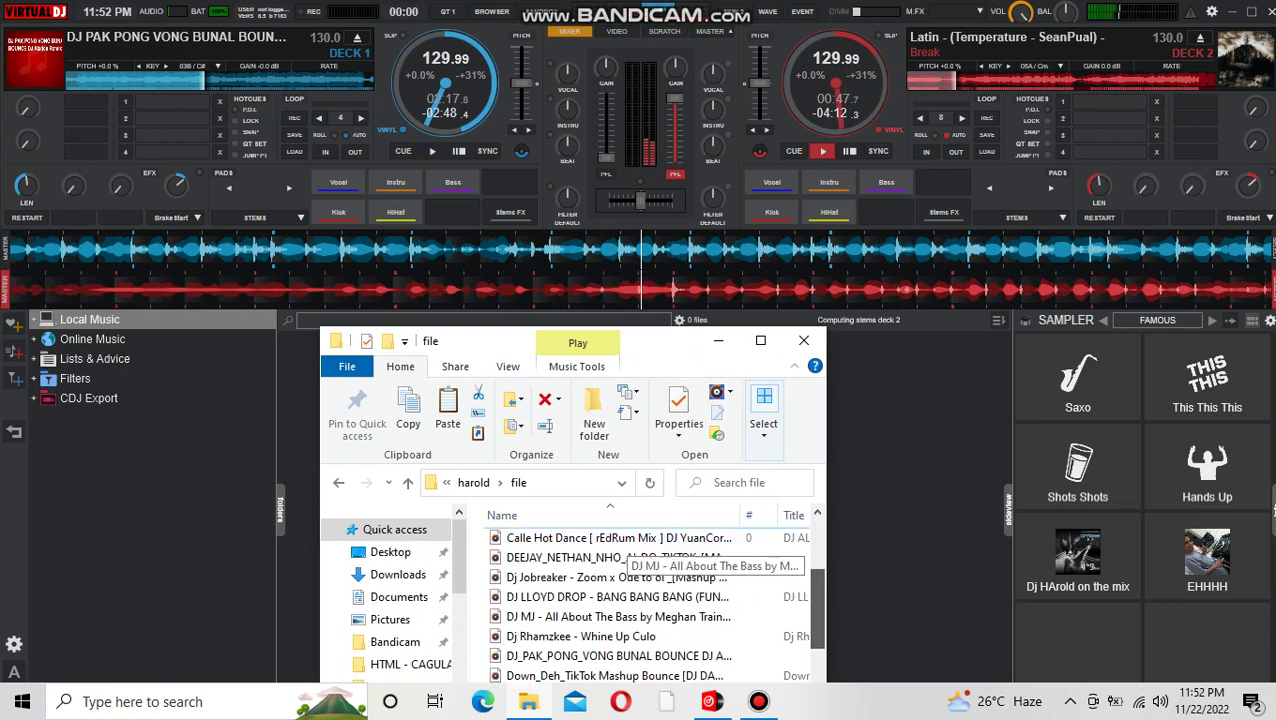
scroll(620, 550, up, 1)
scroll(620, 550, down, 1)
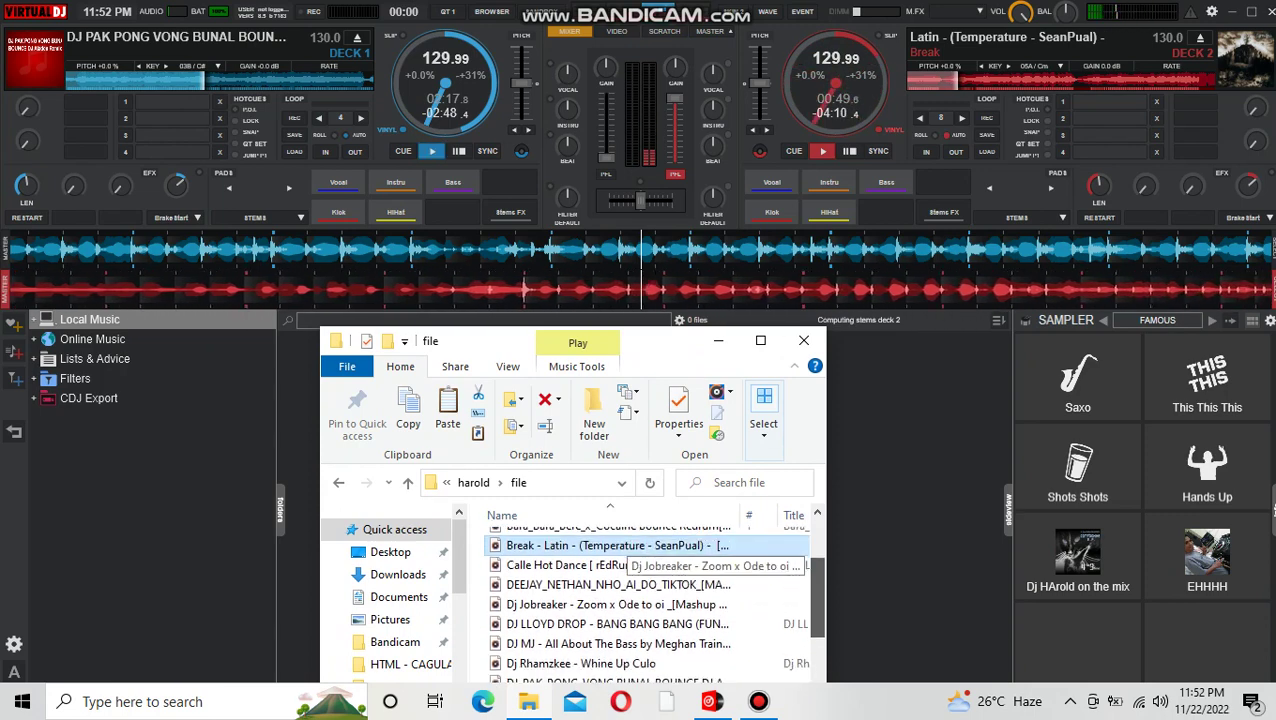
scroll(625, 555, up, 1)
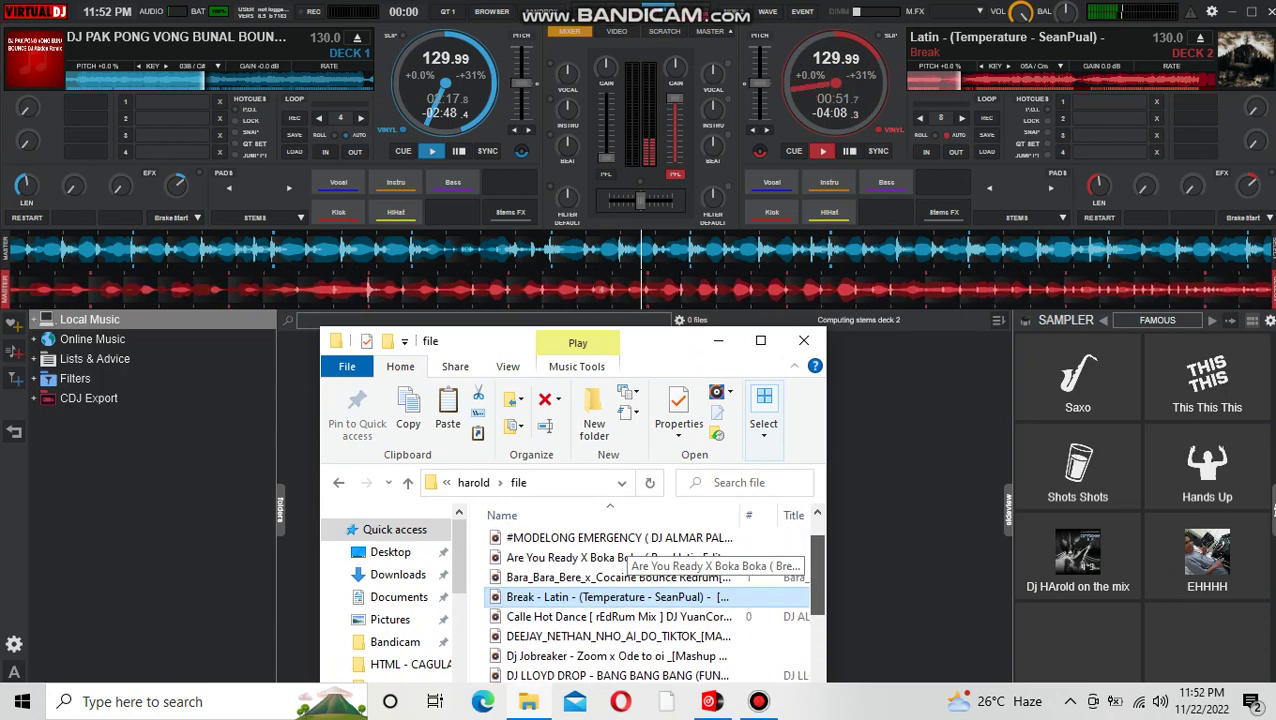
scroll(625, 555, down, 1)
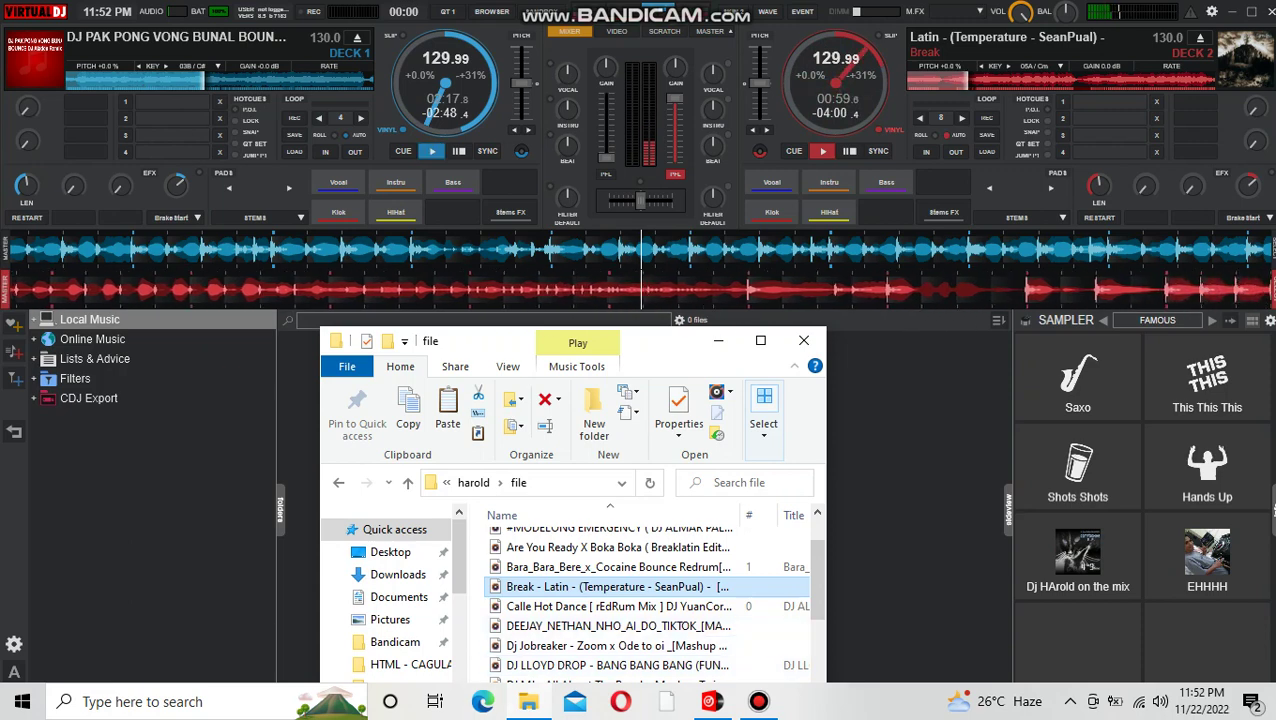
scroll(645, 605, up, 1)
click(718, 341)
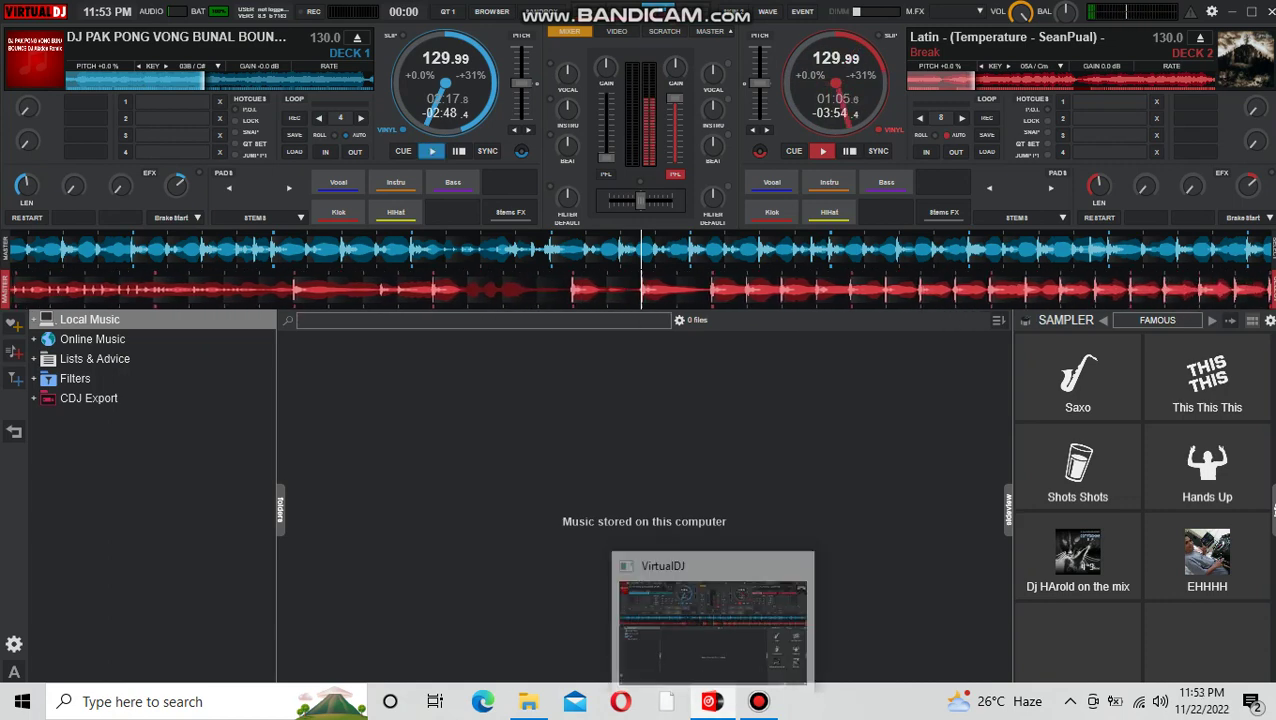
- Load the Red_Red_Wine_Trans Bounce track from the File Explorer music folder onto deck 1 and minimize the folder window
click(528, 701)
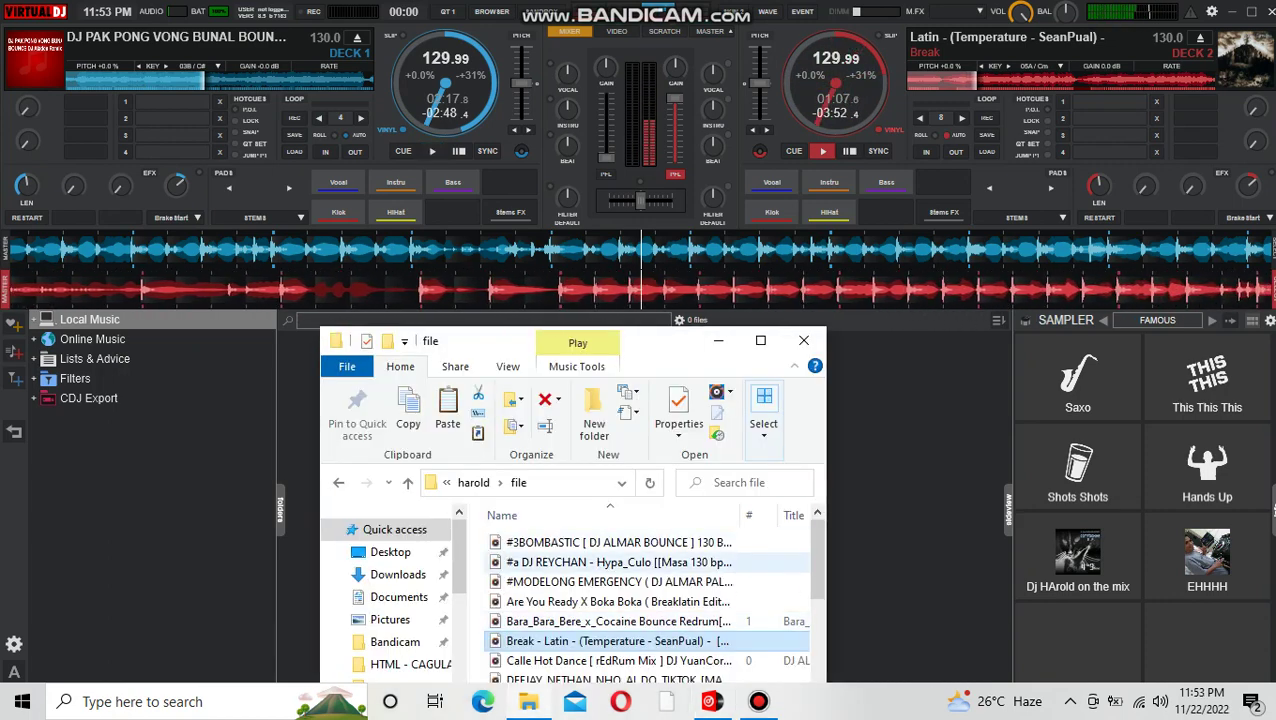
scroll(626, 566, down, 2)
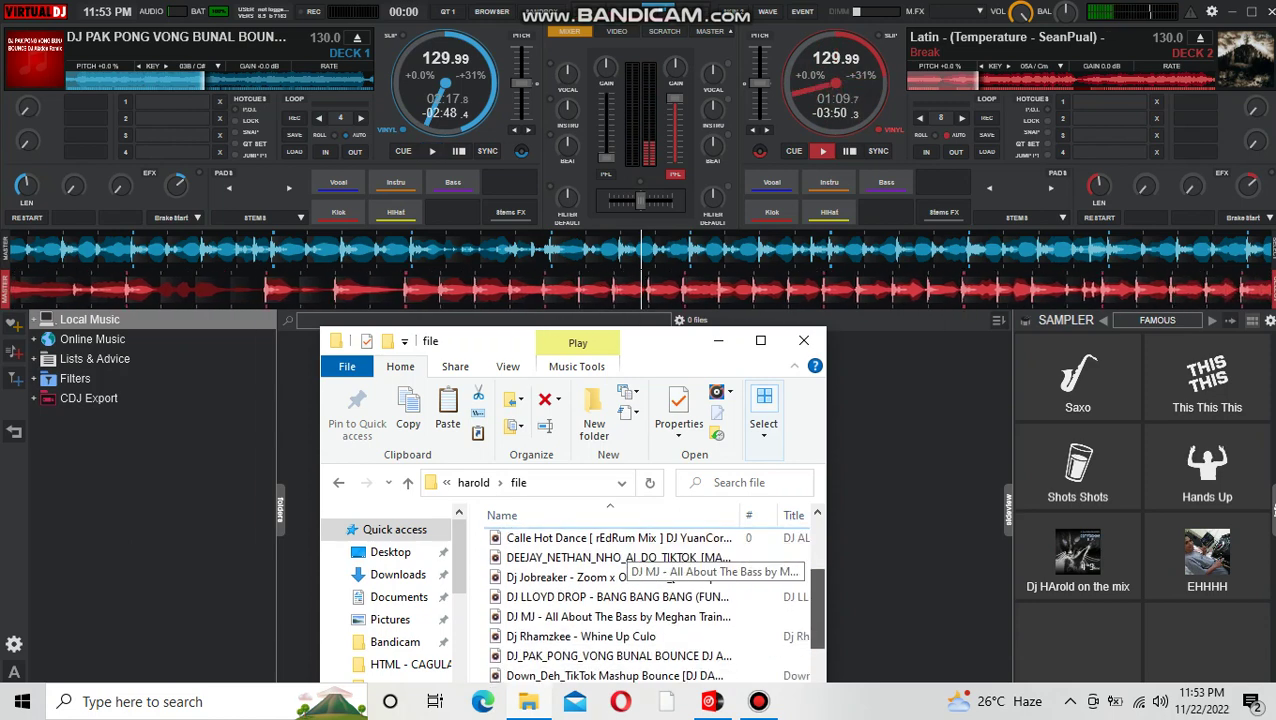
scroll(626, 566, down, 1)
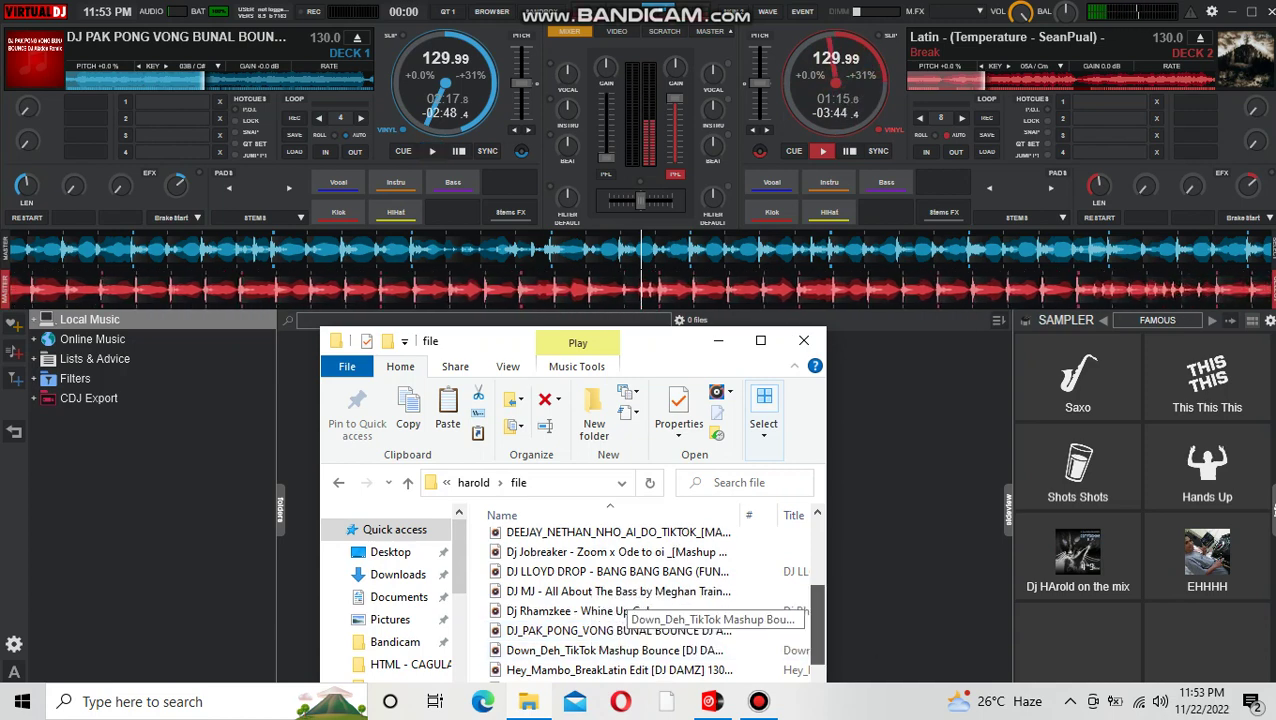
scroll(620, 605, down, 2)
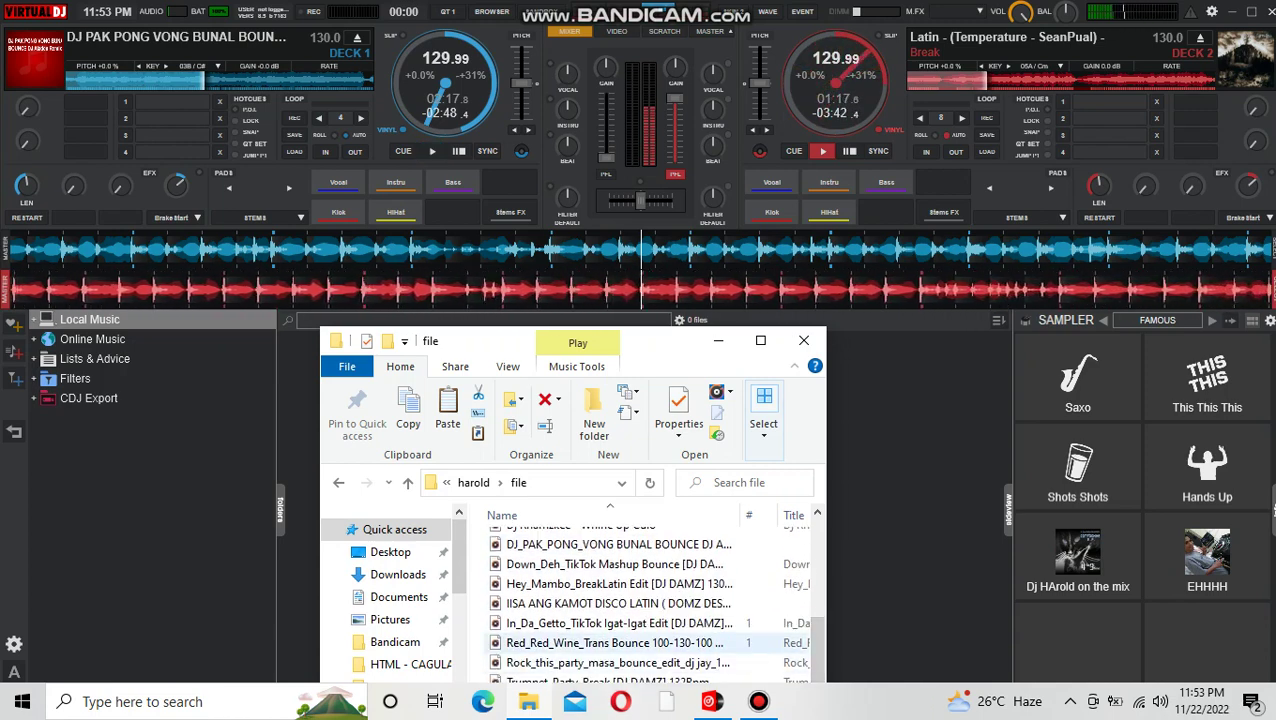
click(622, 643)
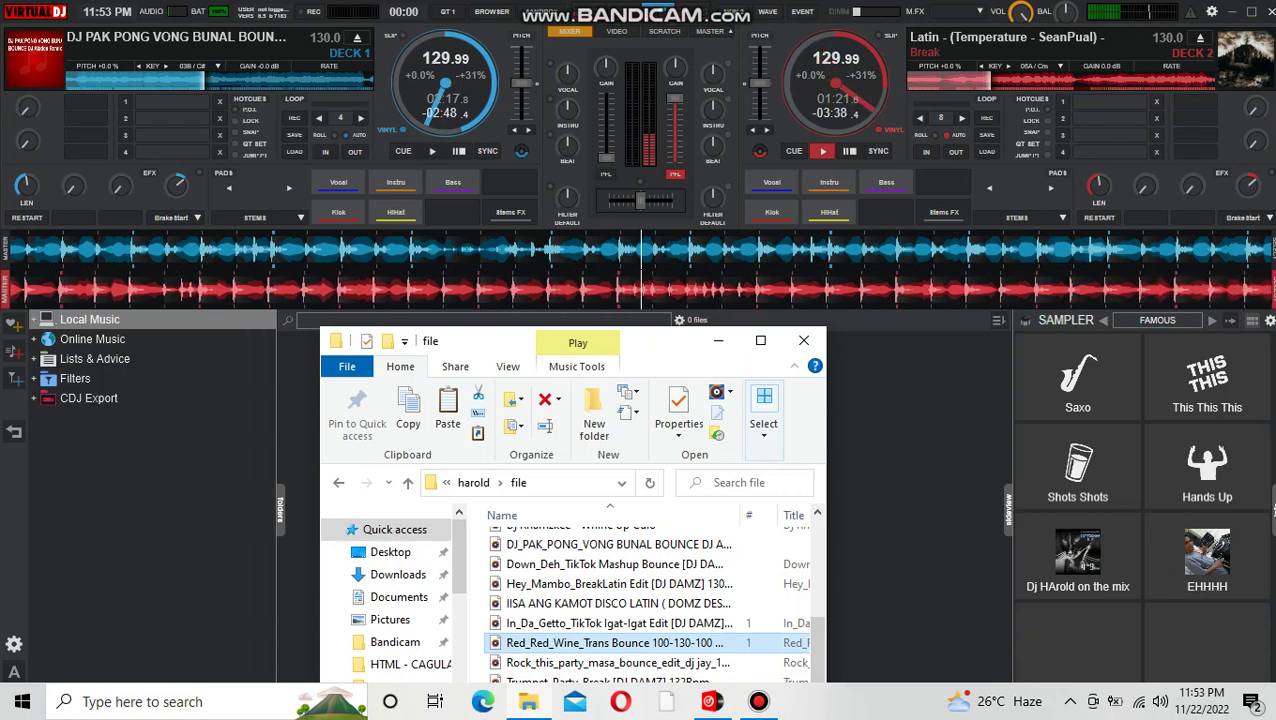
drag(622, 643, 200, 60)
click(718, 341)
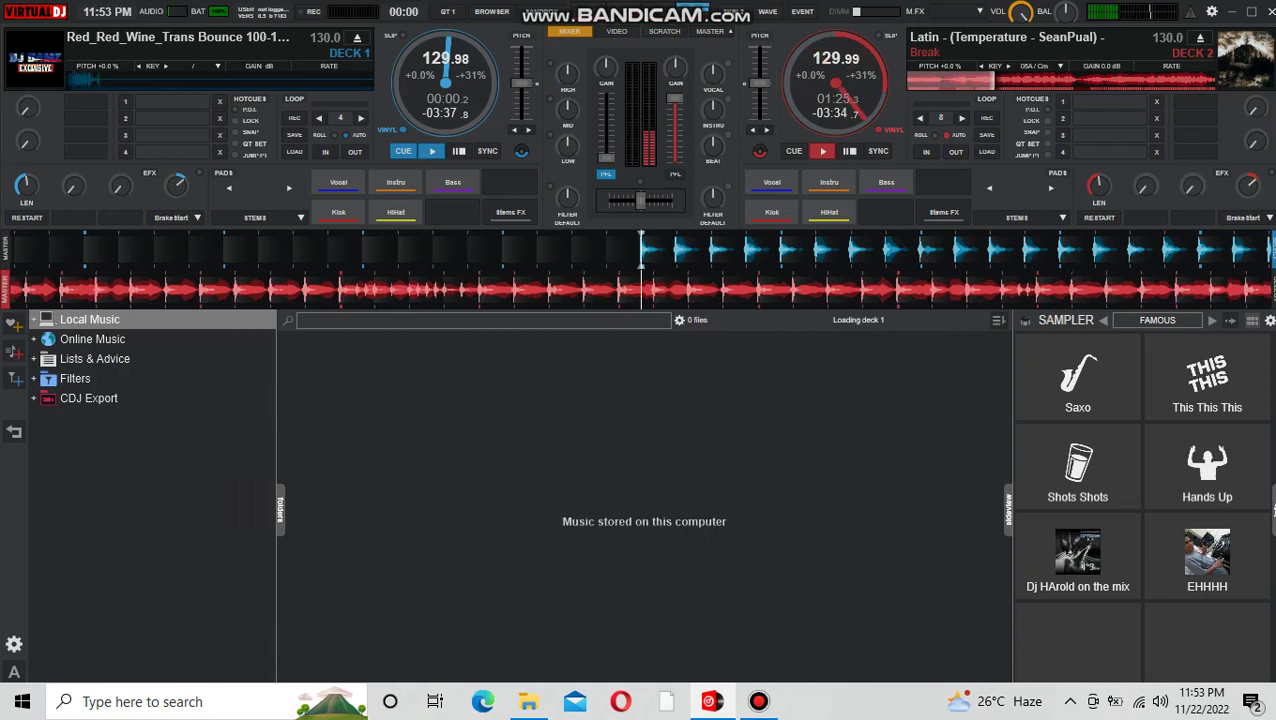
key(space)
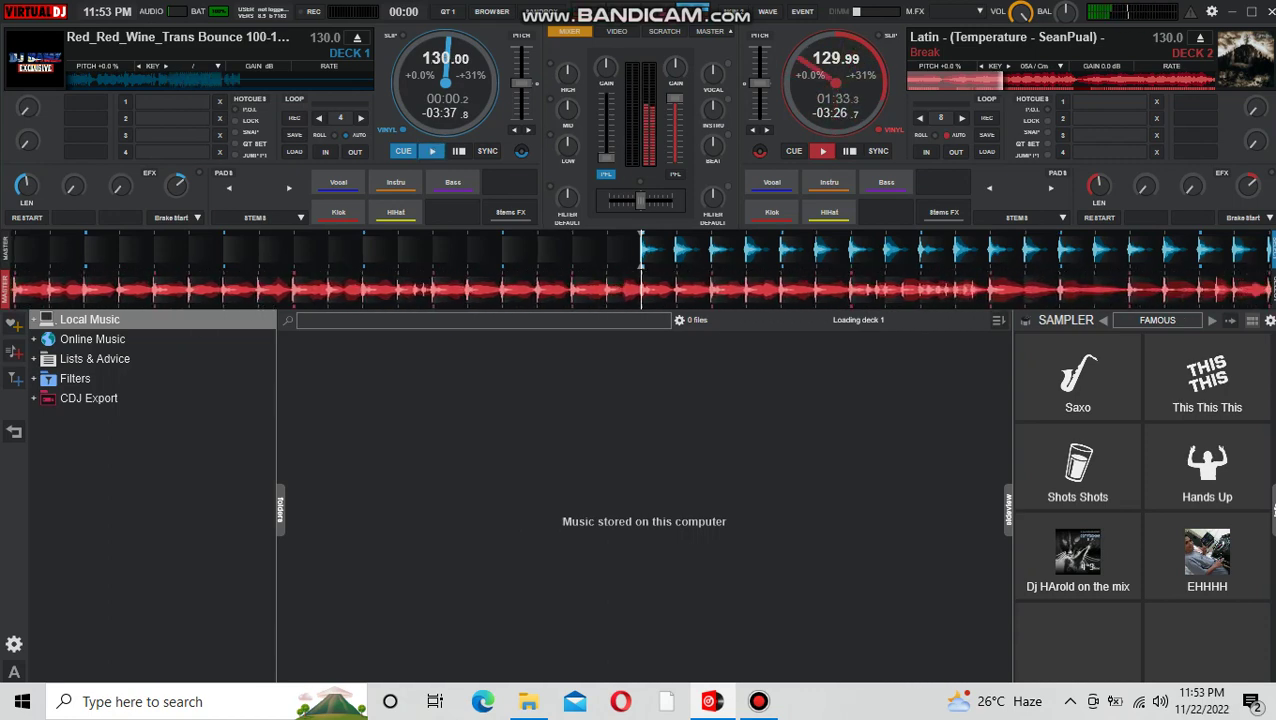
click(759, 702)
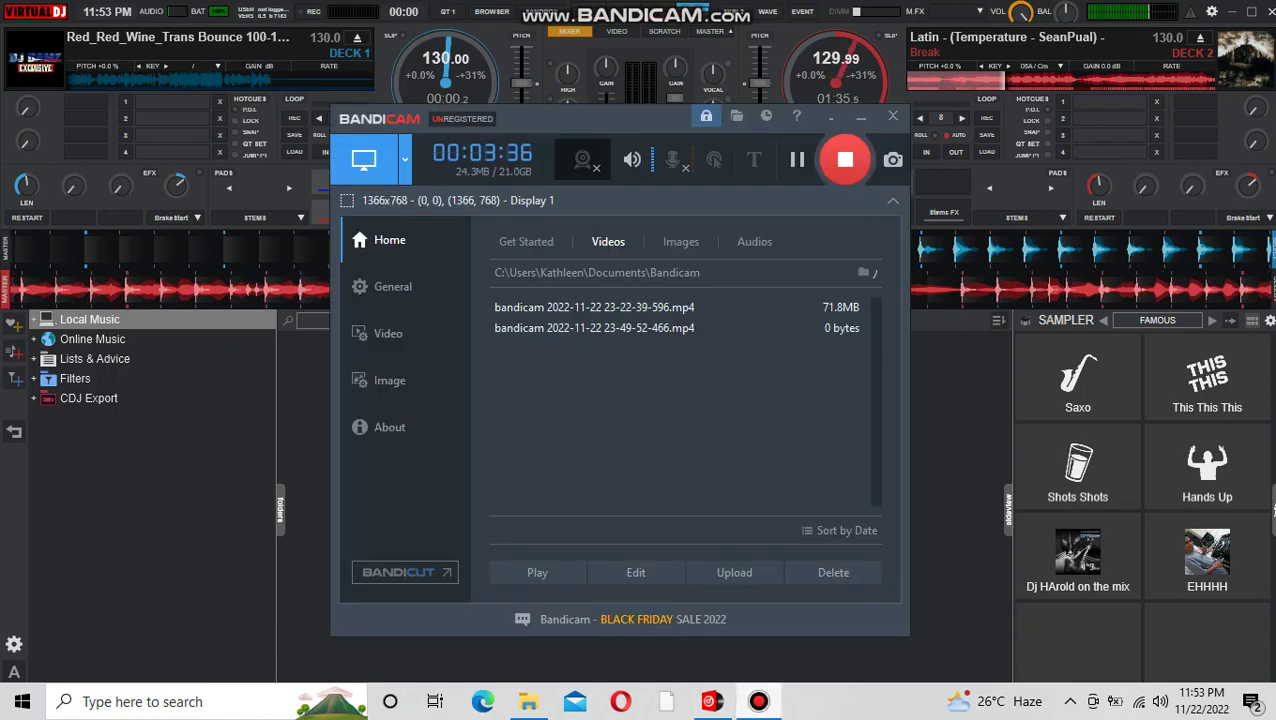
click(759, 702)
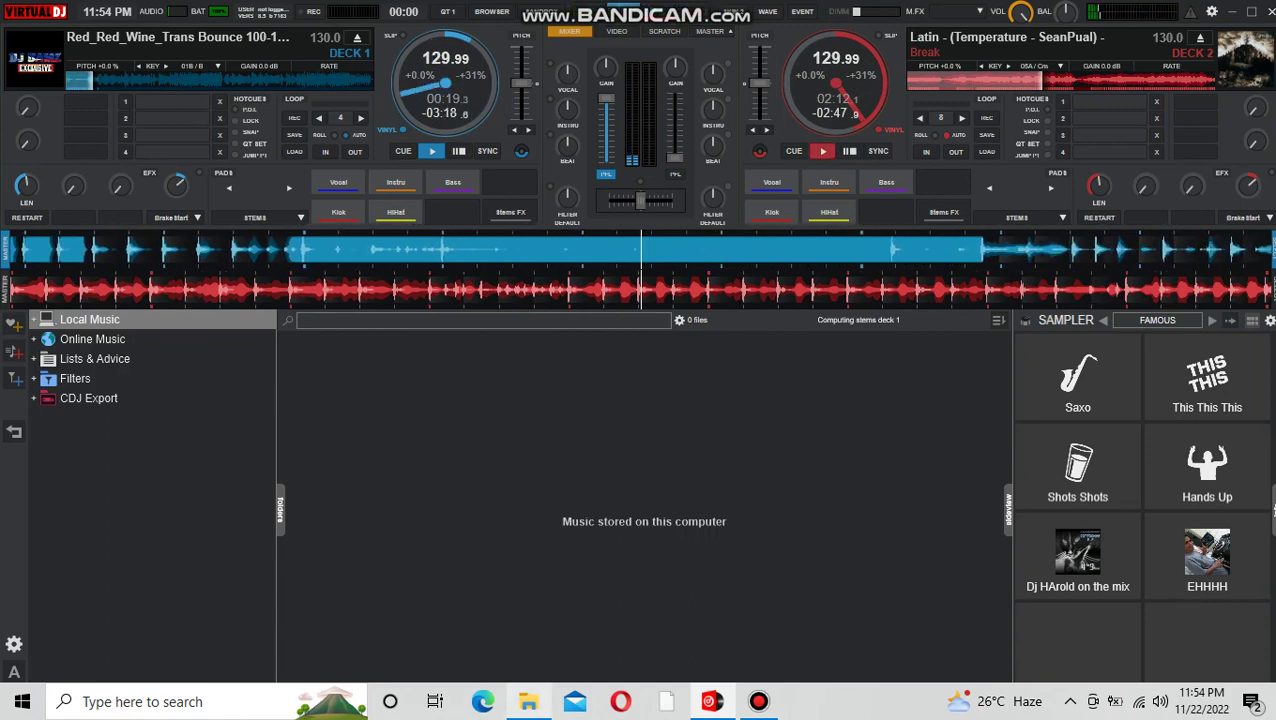
- Load the #MODELONG EMERGENCY track from the File Explorer music folder onto deck 2 and minimize the folder window
click(528, 701)
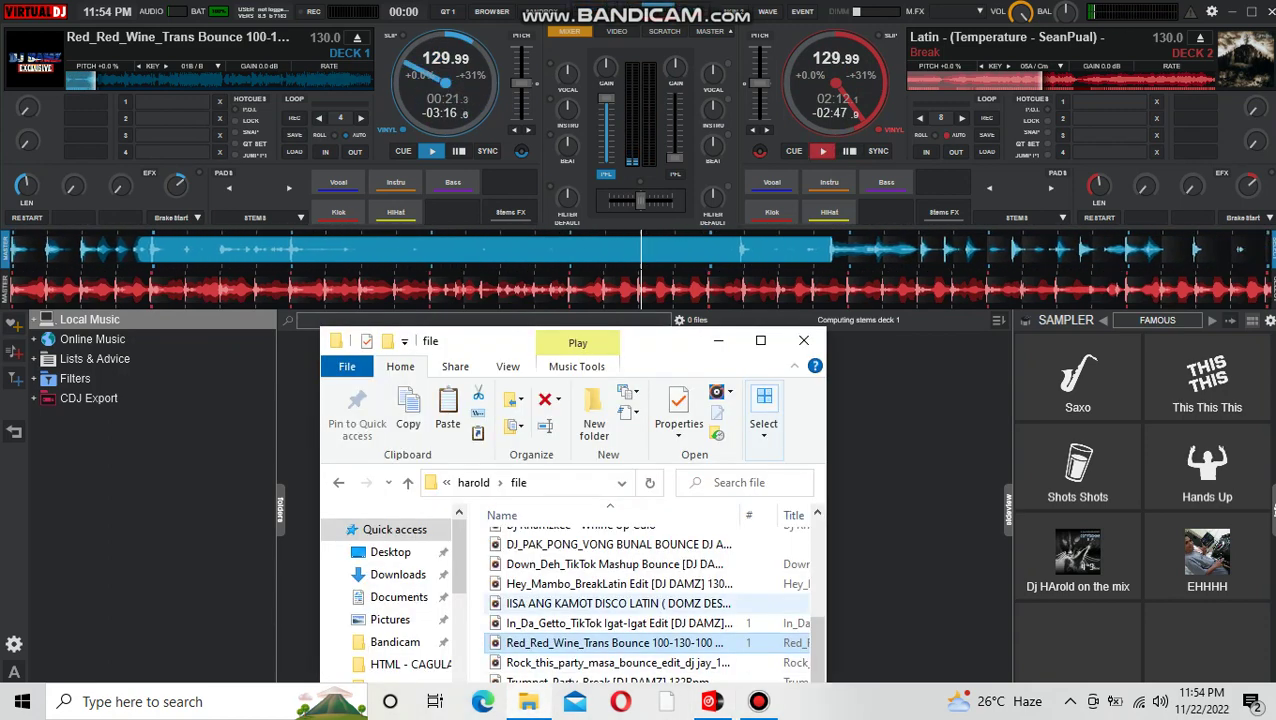
click(552, 625)
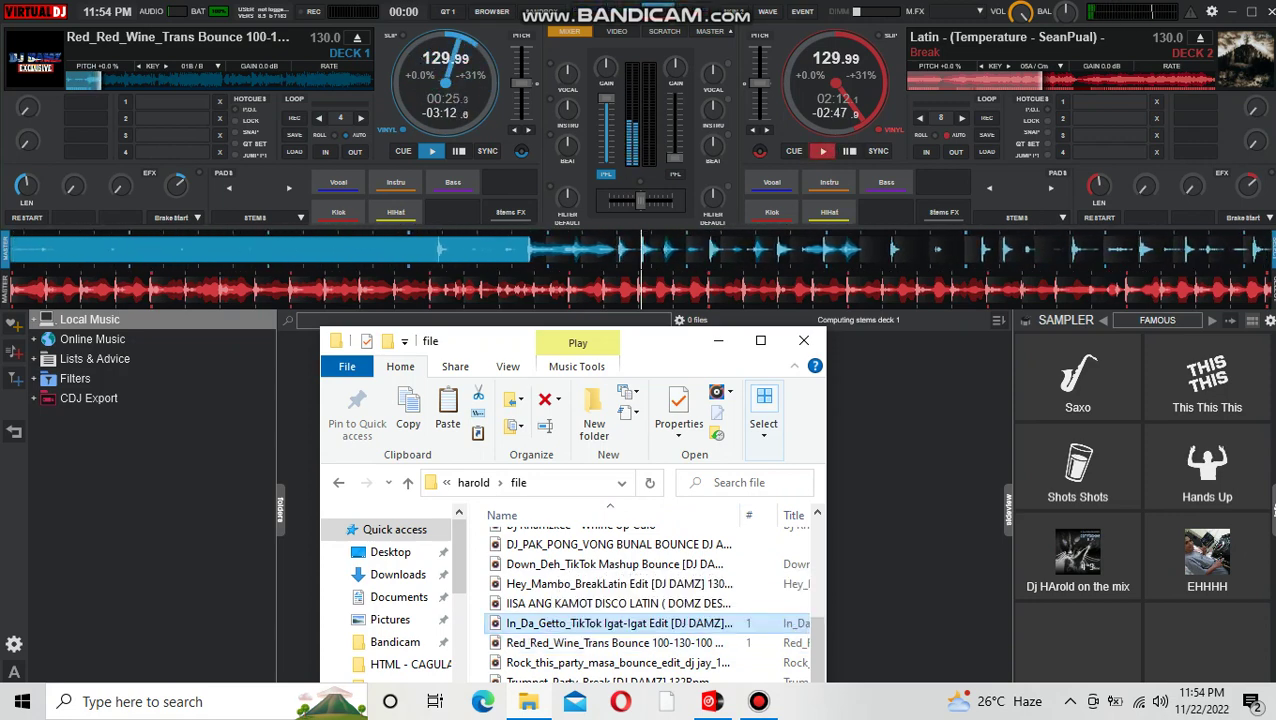
scroll(620, 625, up, 3)
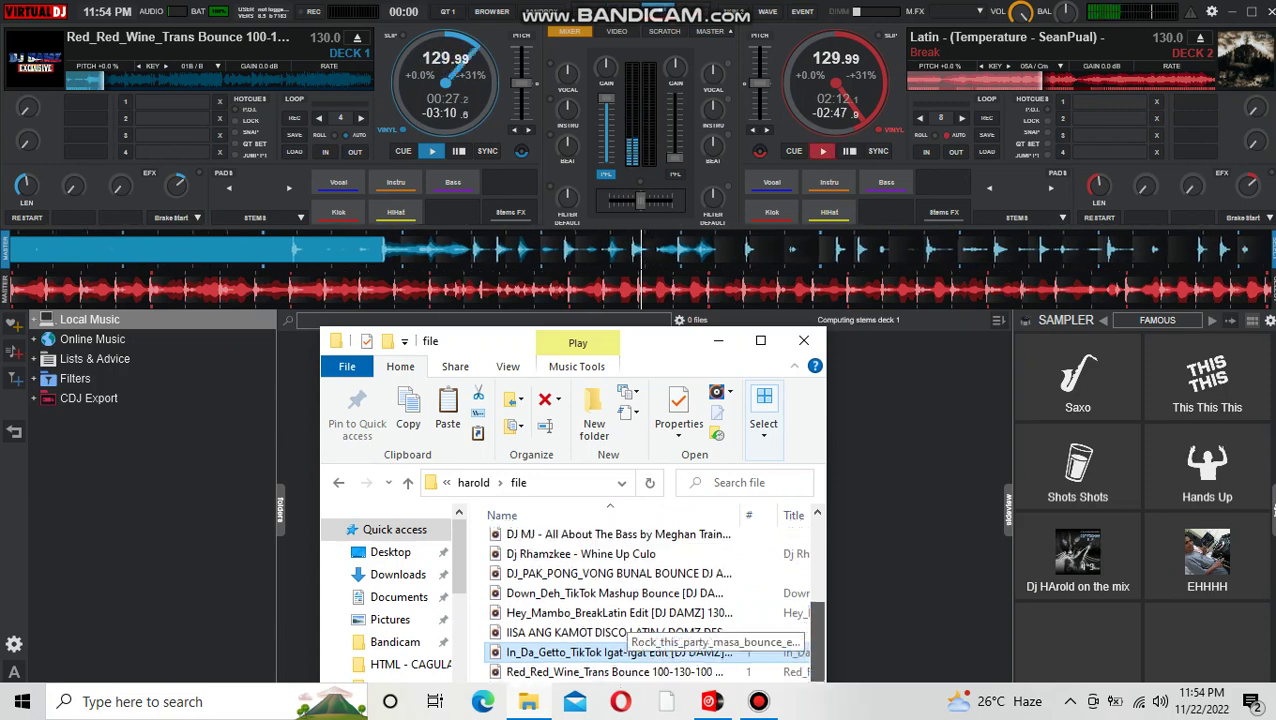
scroll(620, 628, up, 3)
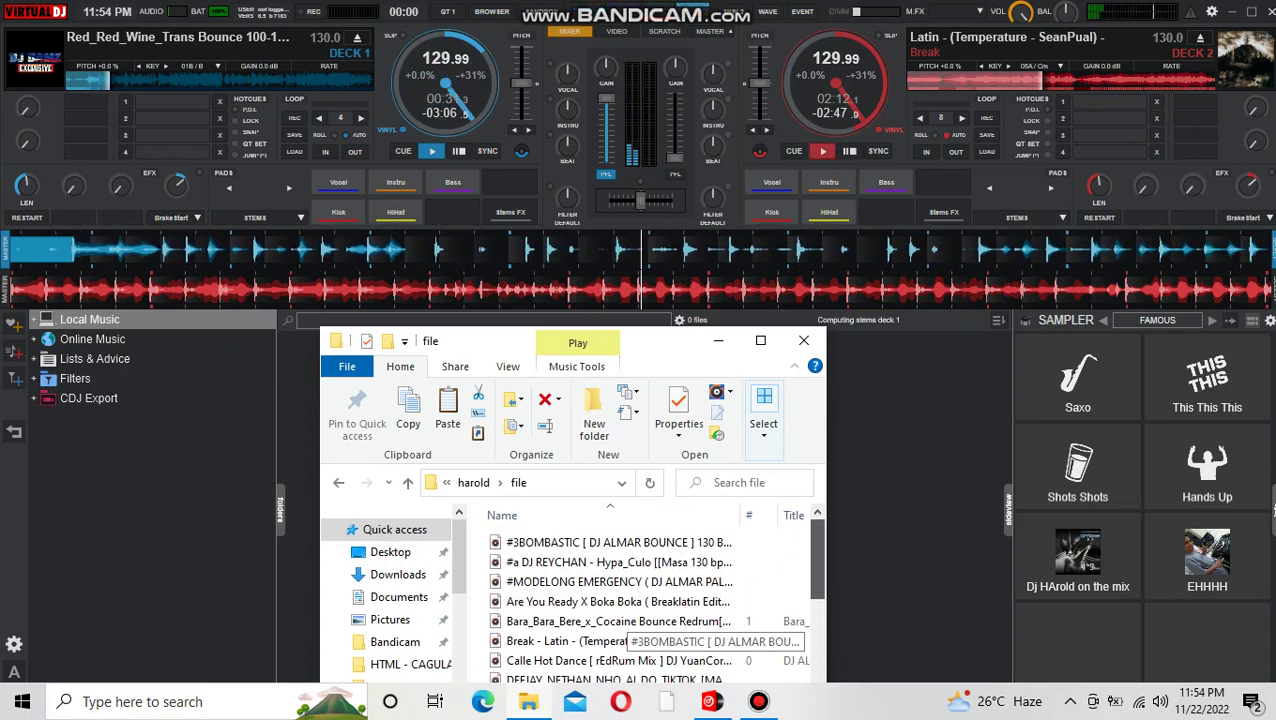
scroll(620, 581, up, 1)
click(620, 563)
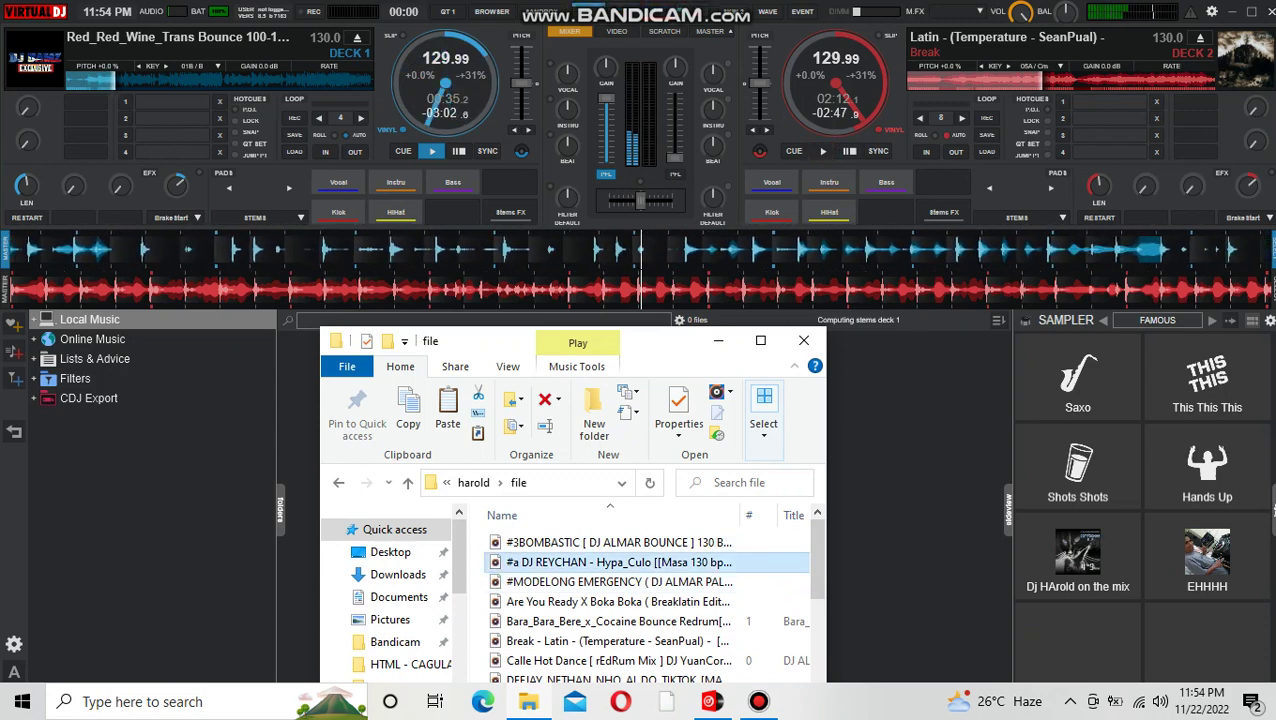
click(620, 582)
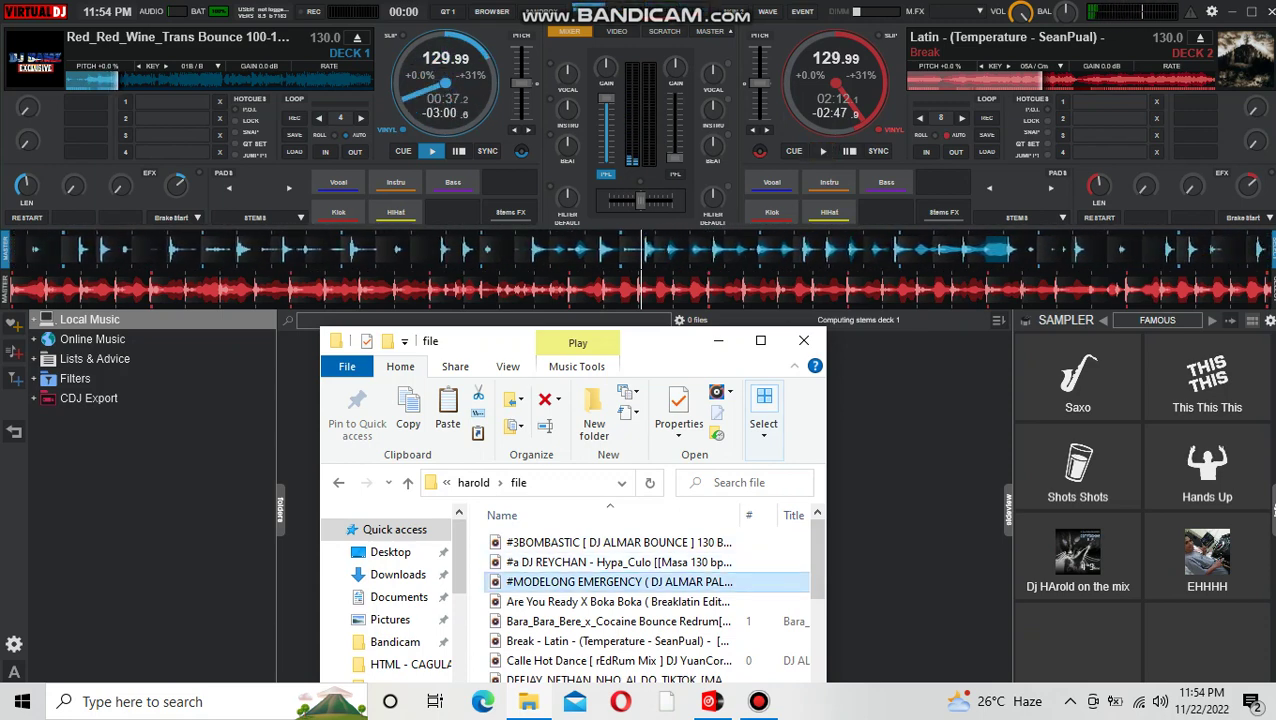
drag(590, 582, 828, 60)
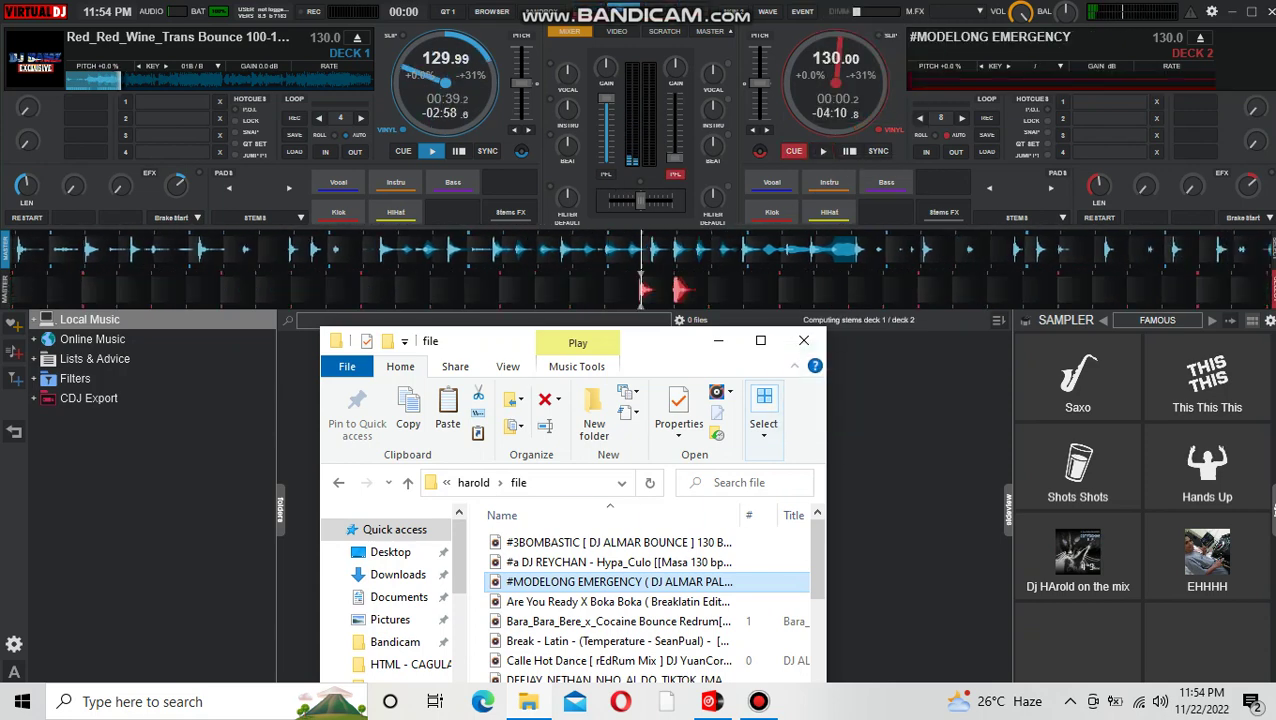
click(718, 341)
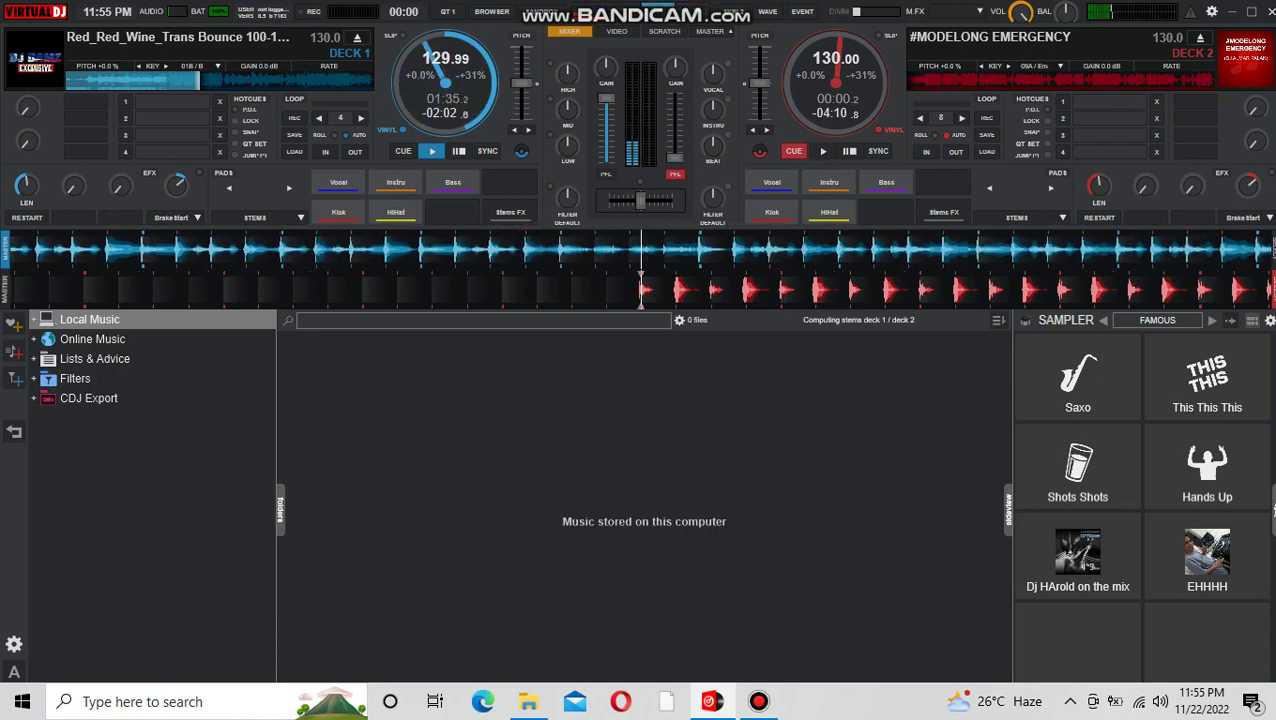
- Trigger the EHHHH sample and hand playback over from deck 1 to deck 2, pausing deck 1
click(1207, 555)
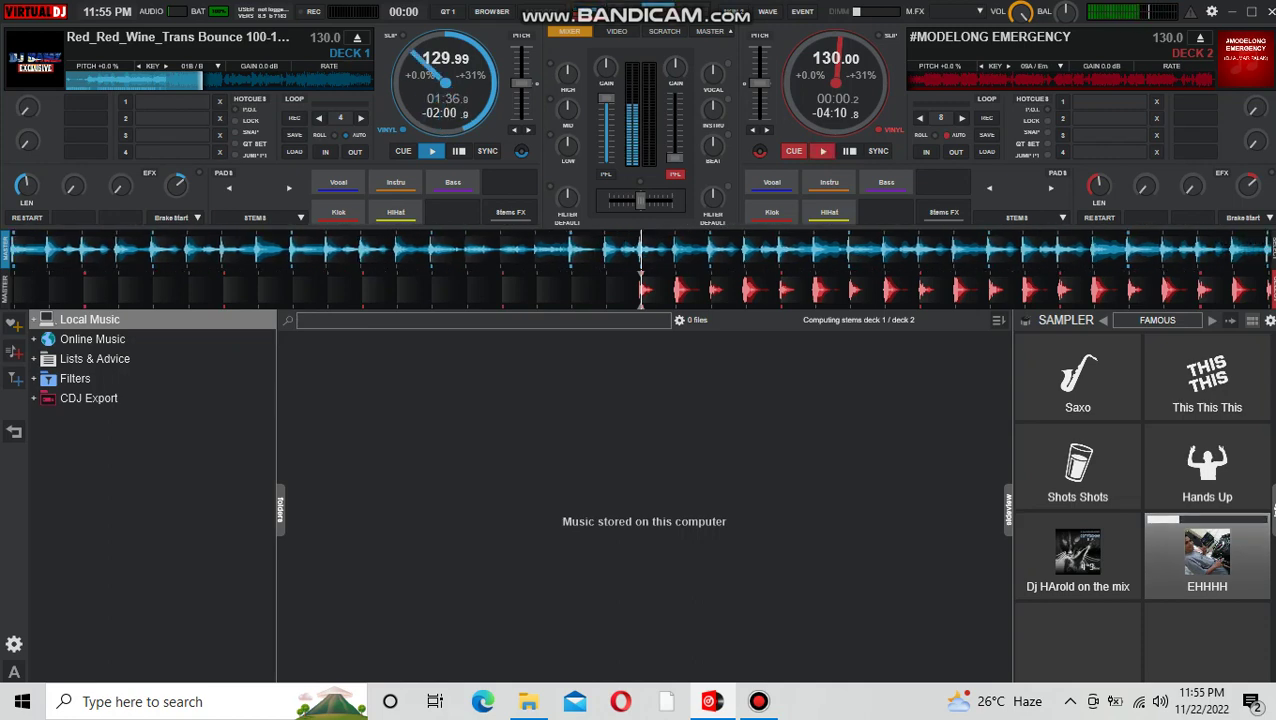
key(space)
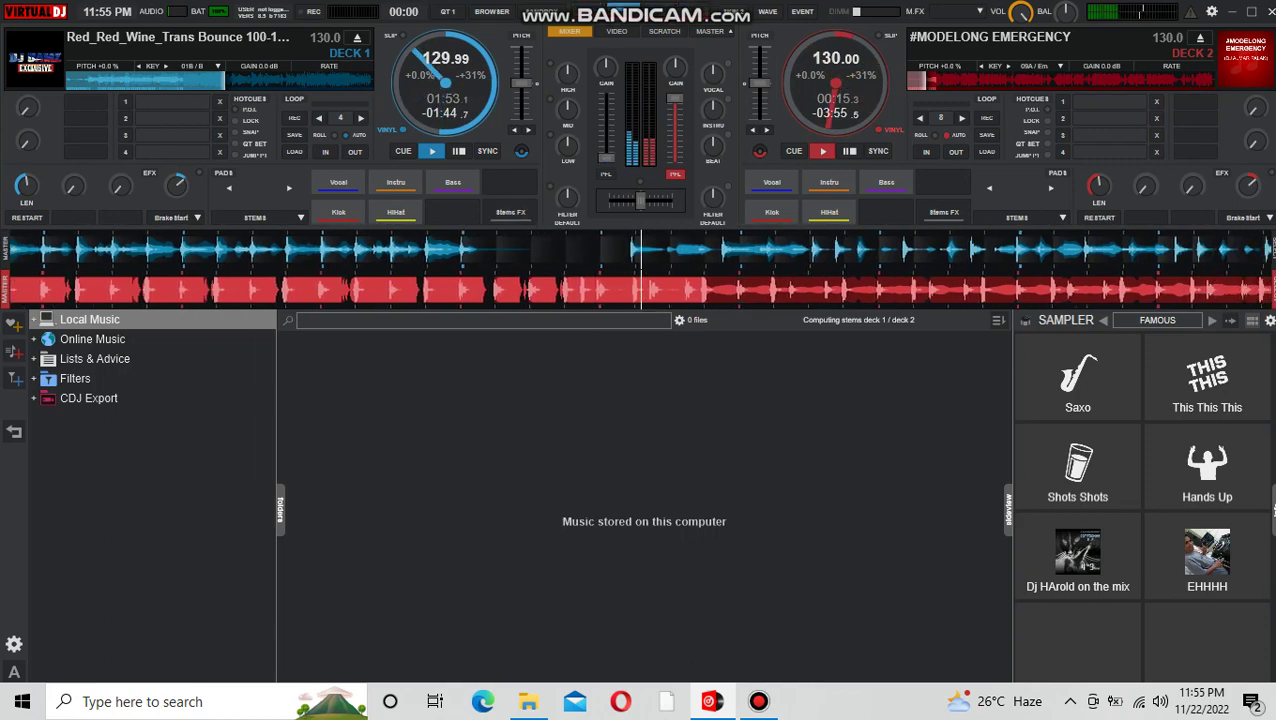
key(space)
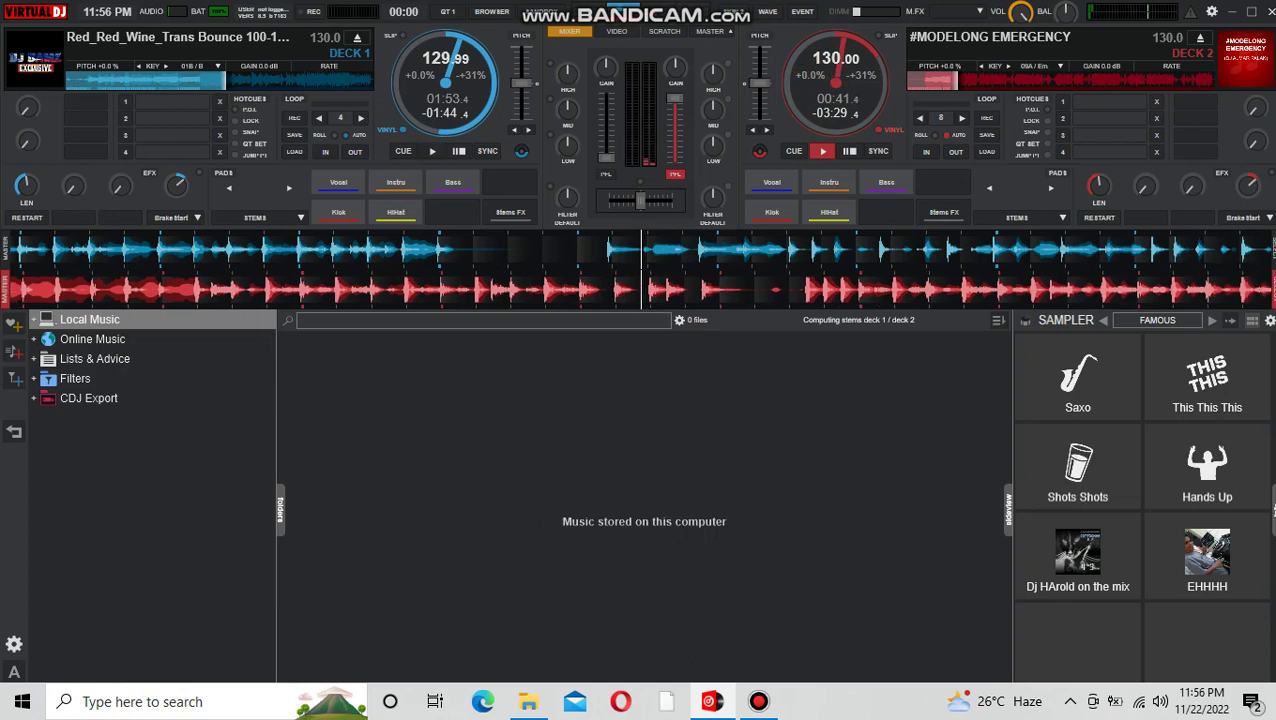
click(759, 701)
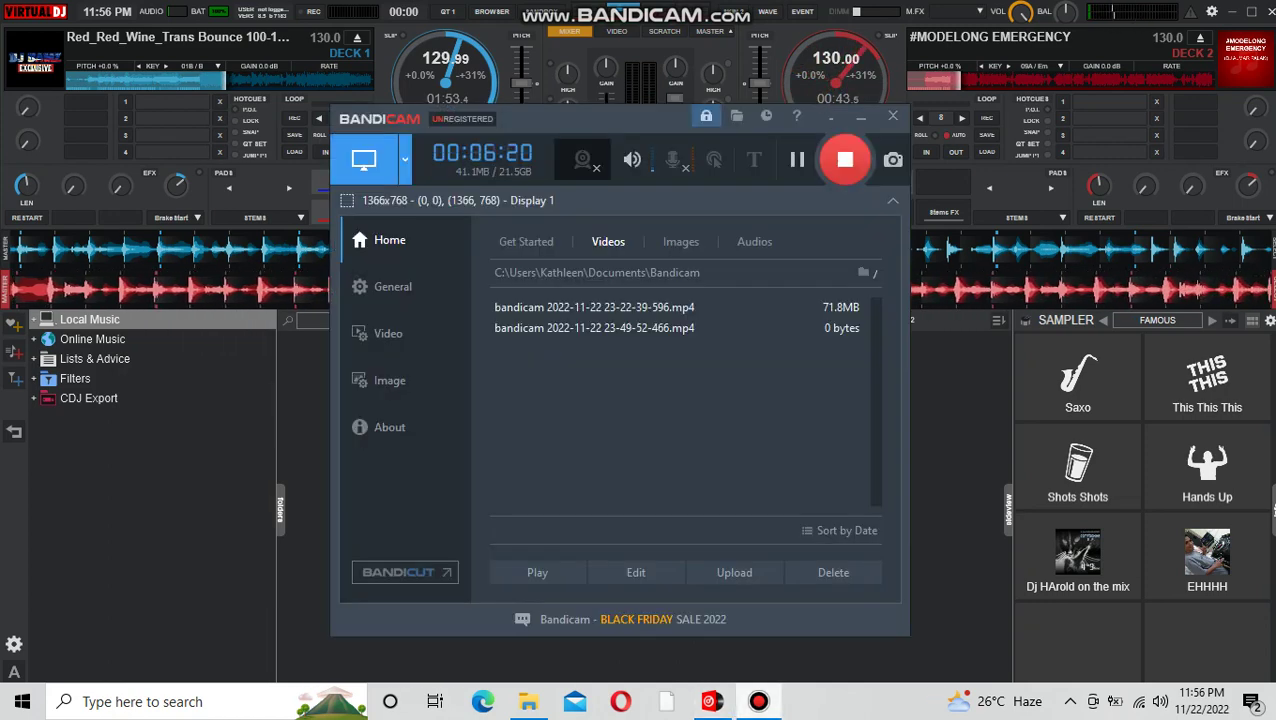
click(861, 117)
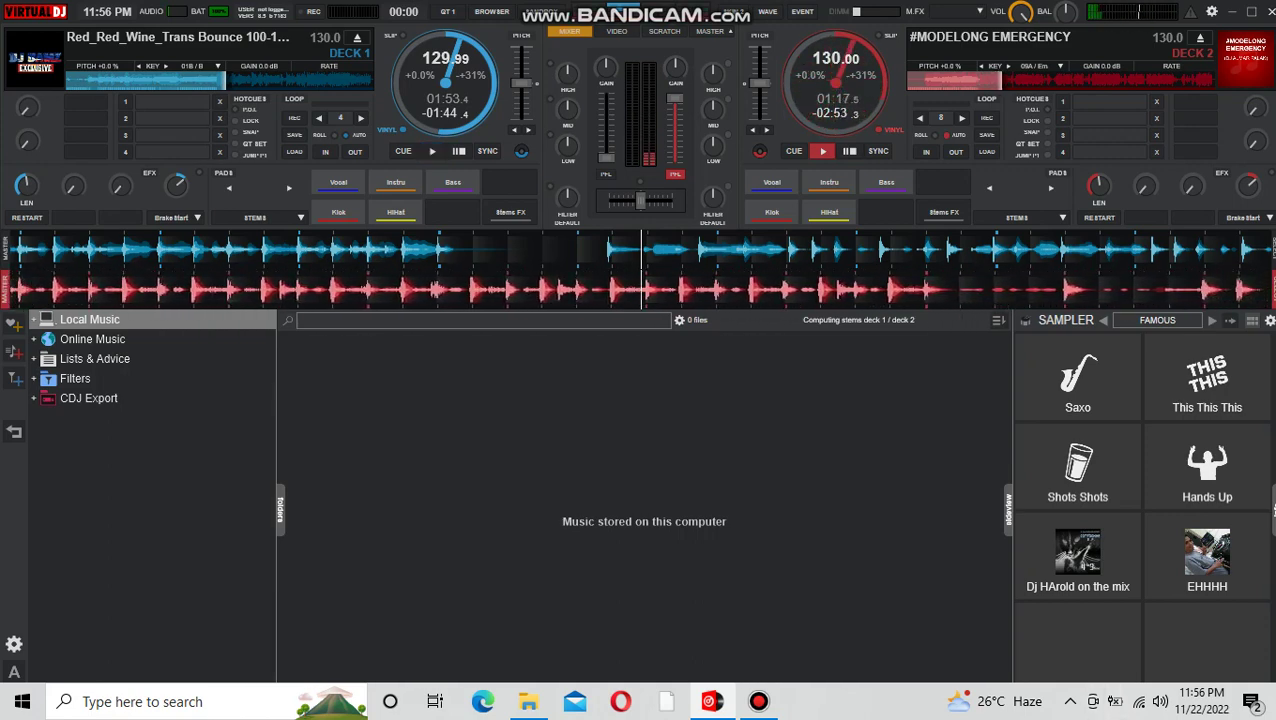
key(F6)
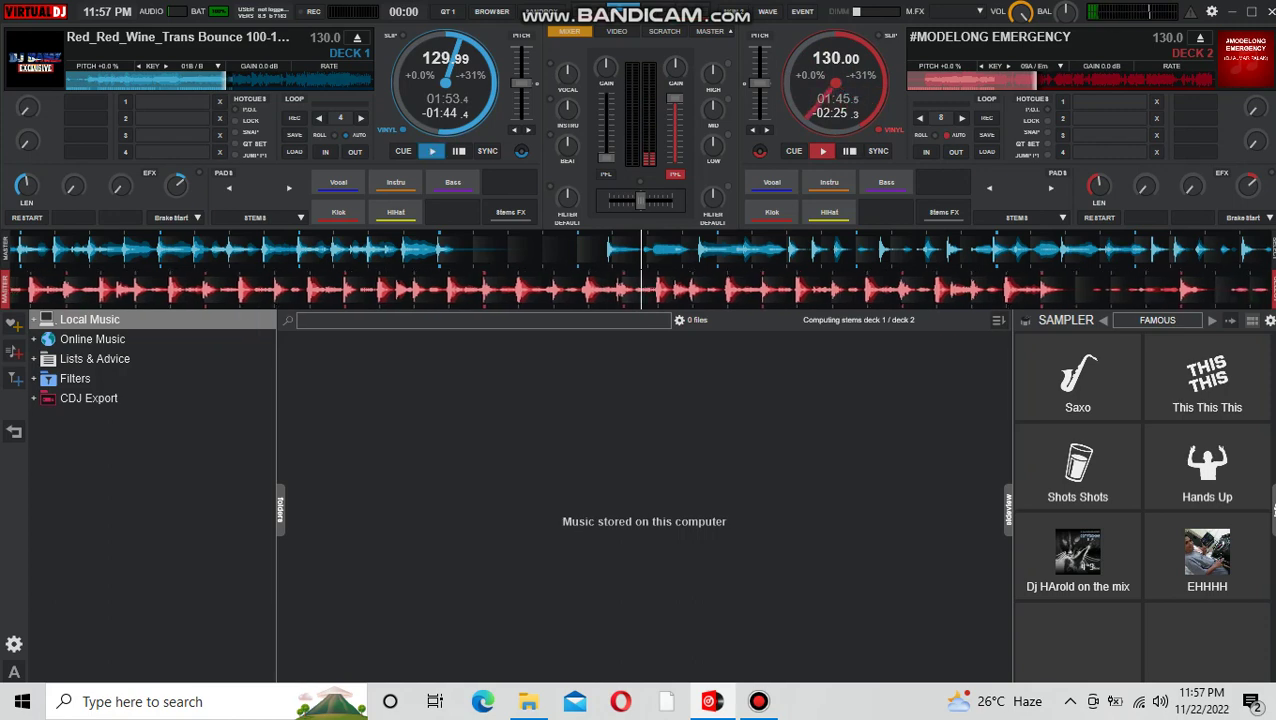
- Stop deck 1 and return it to the start of its track, and check the recording time in Bandicam
click(458, 151)
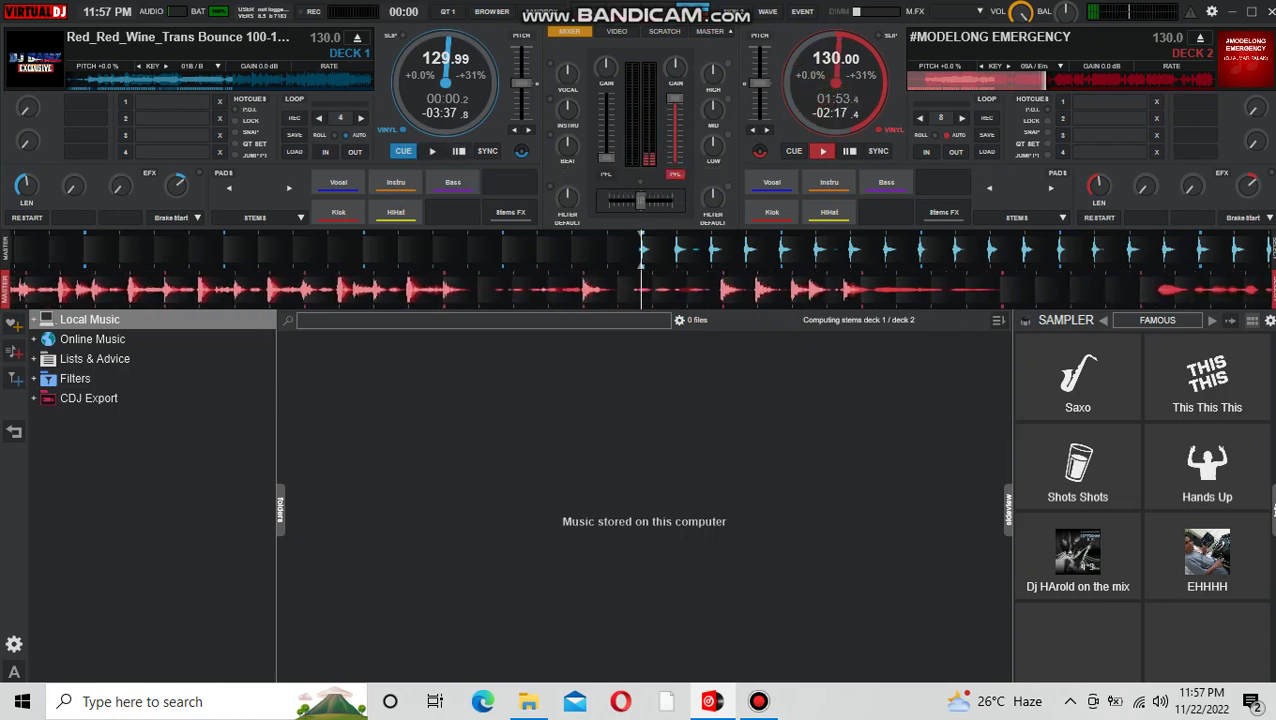
click(759, 701)
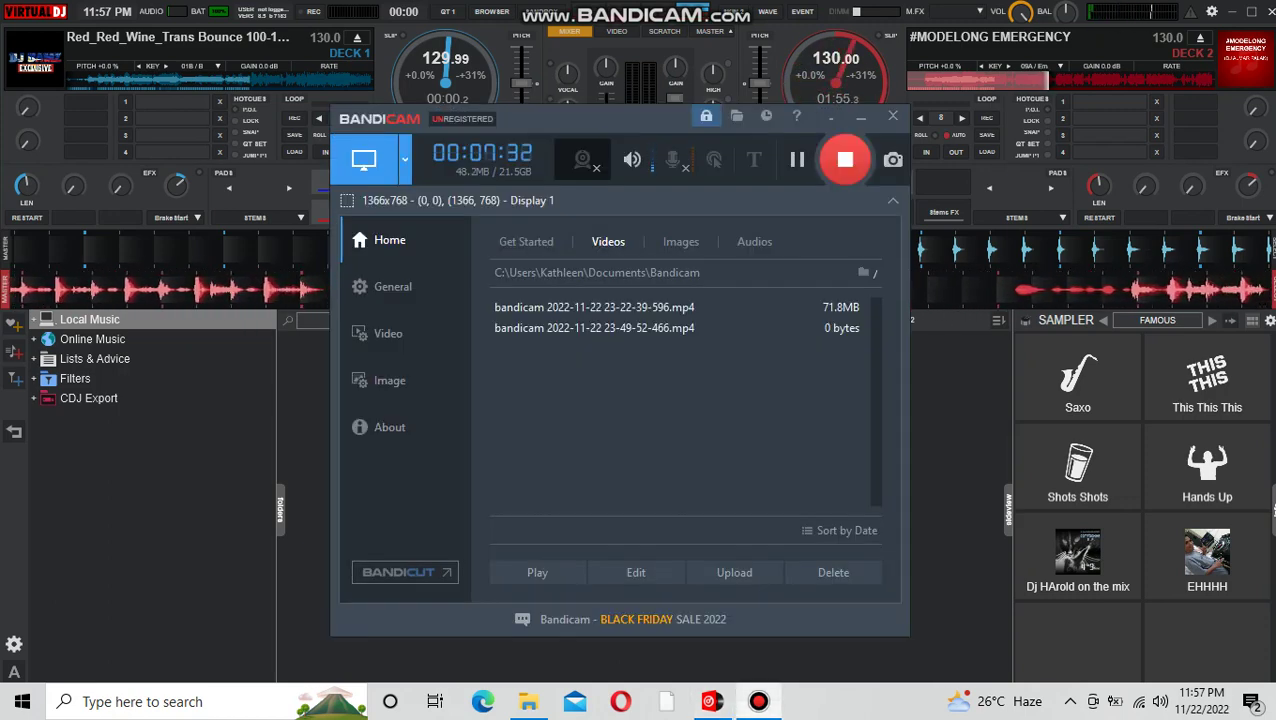
click(861, 117)
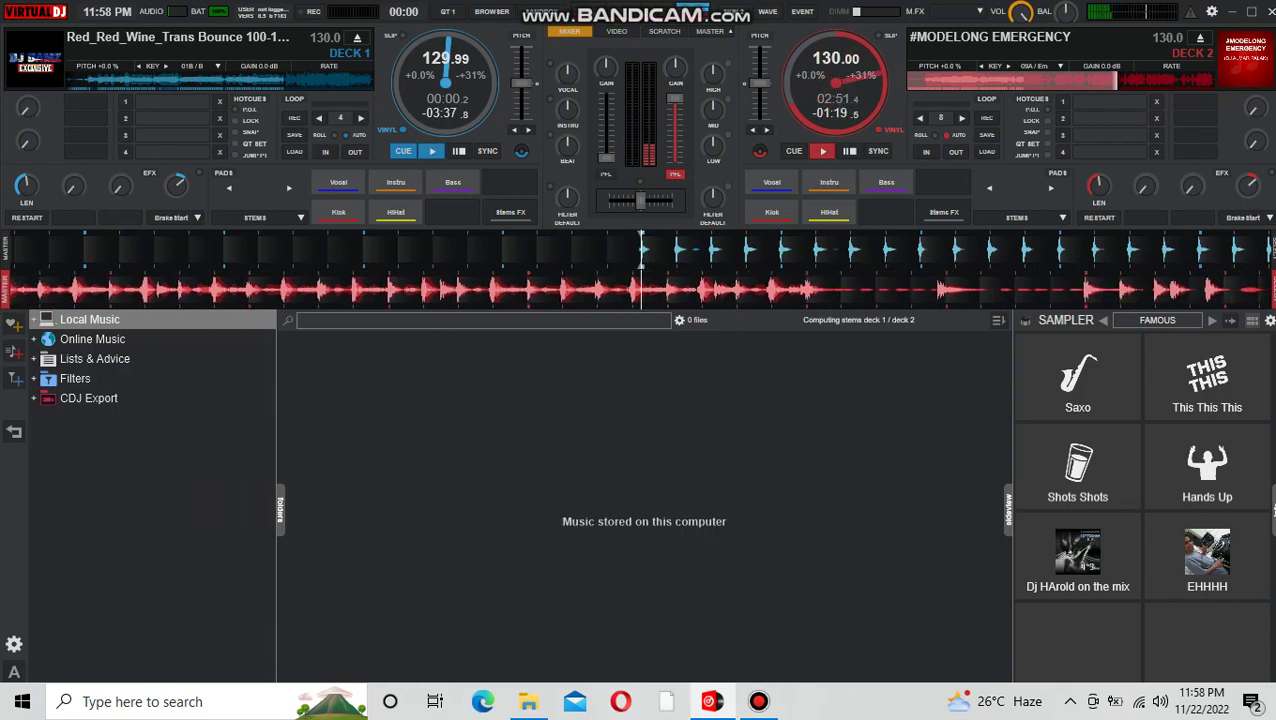
- Play the EHHHH sample over the #MODELONG EMERGENCY track, checking Bandicam's recording time between triggers
click(1207, 555)
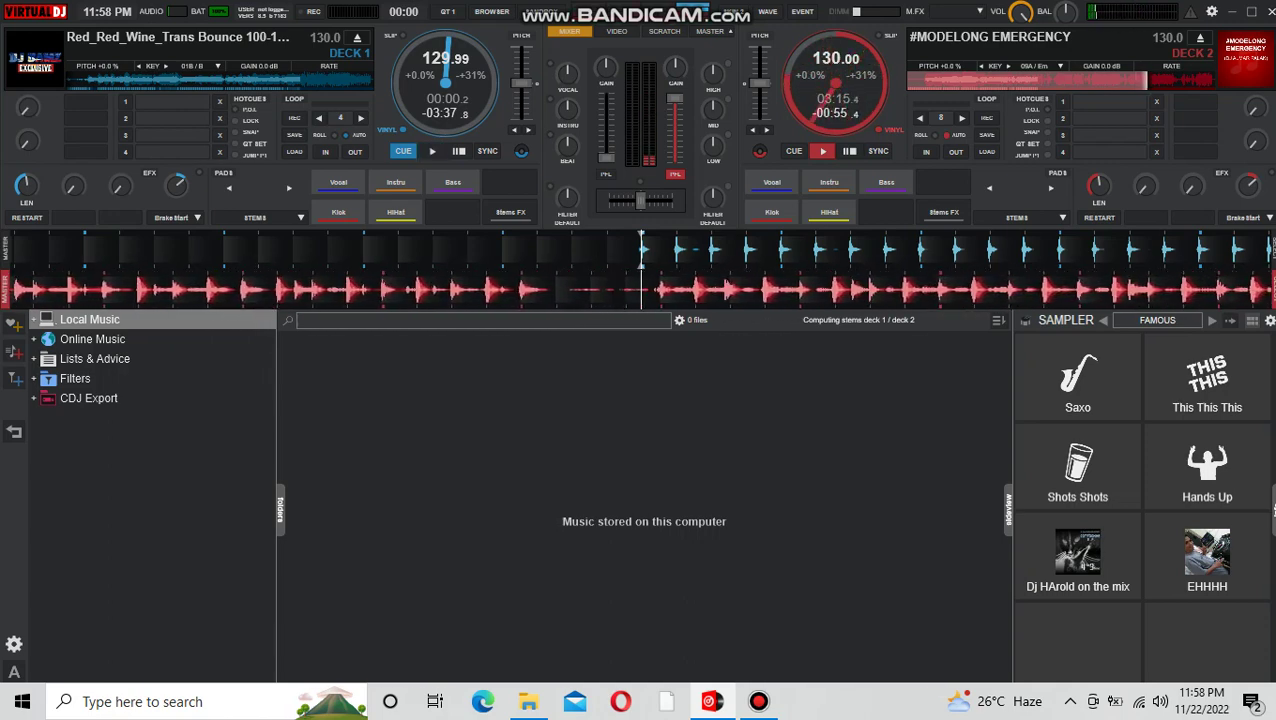
click(759, 701)
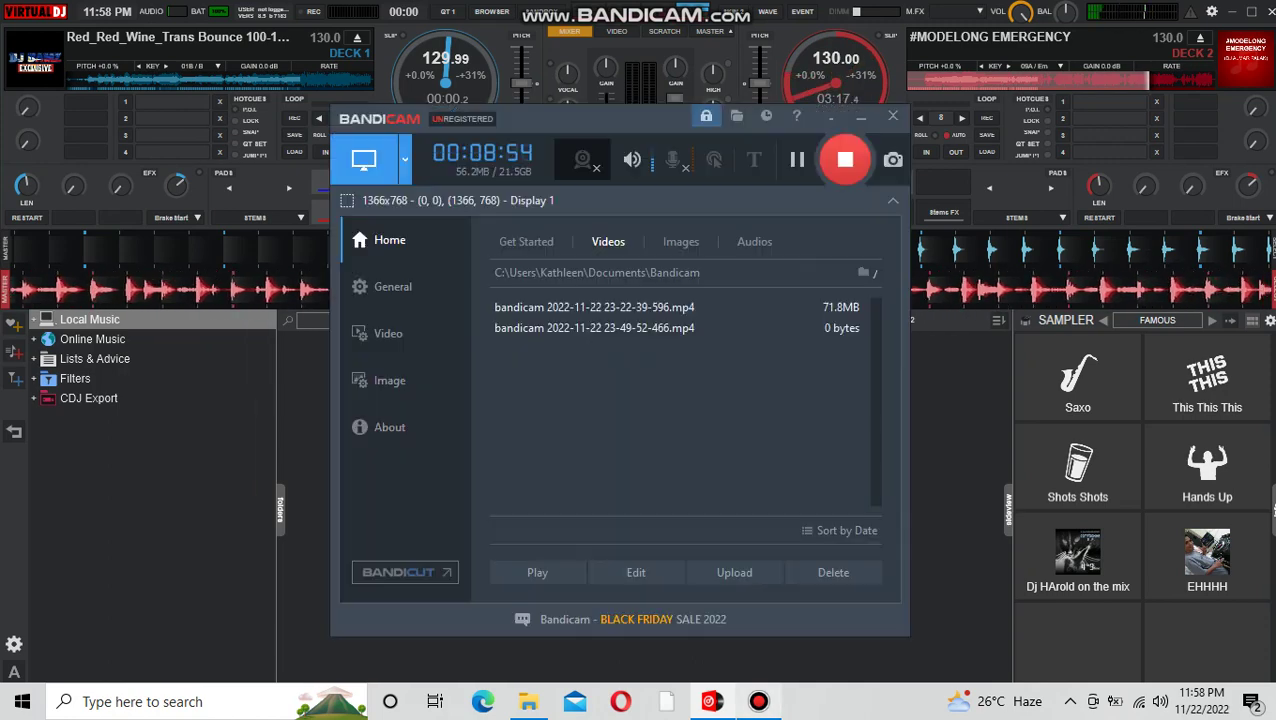
click(861, 117)
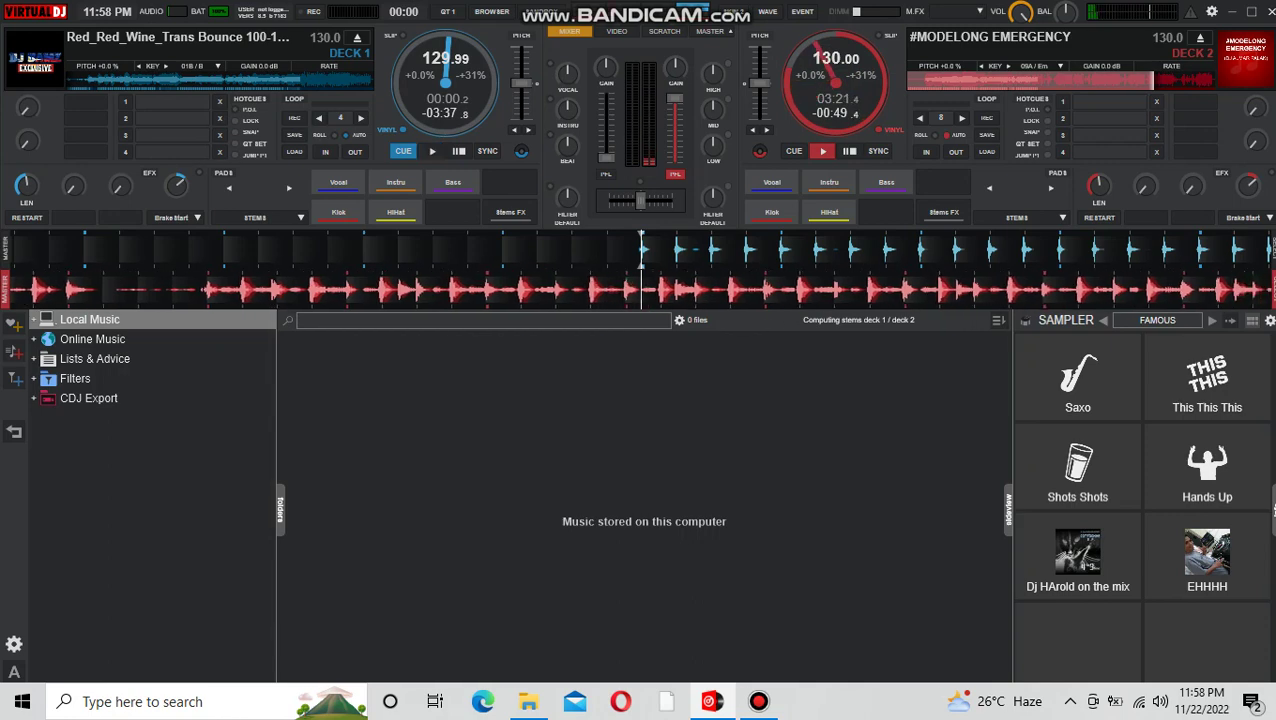
key(6)
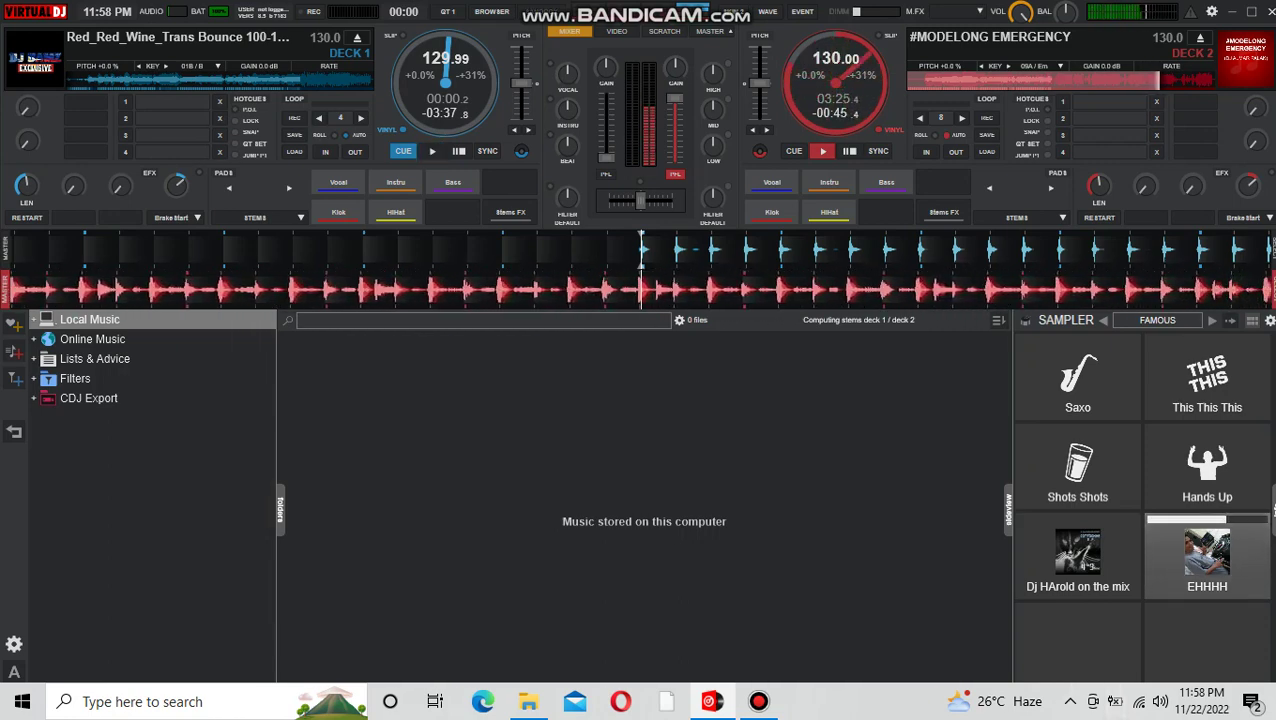
- Check Bandicam's elapsed recording time twice, and trigger the EHHHH sample again over deck 2
click(759, 701)
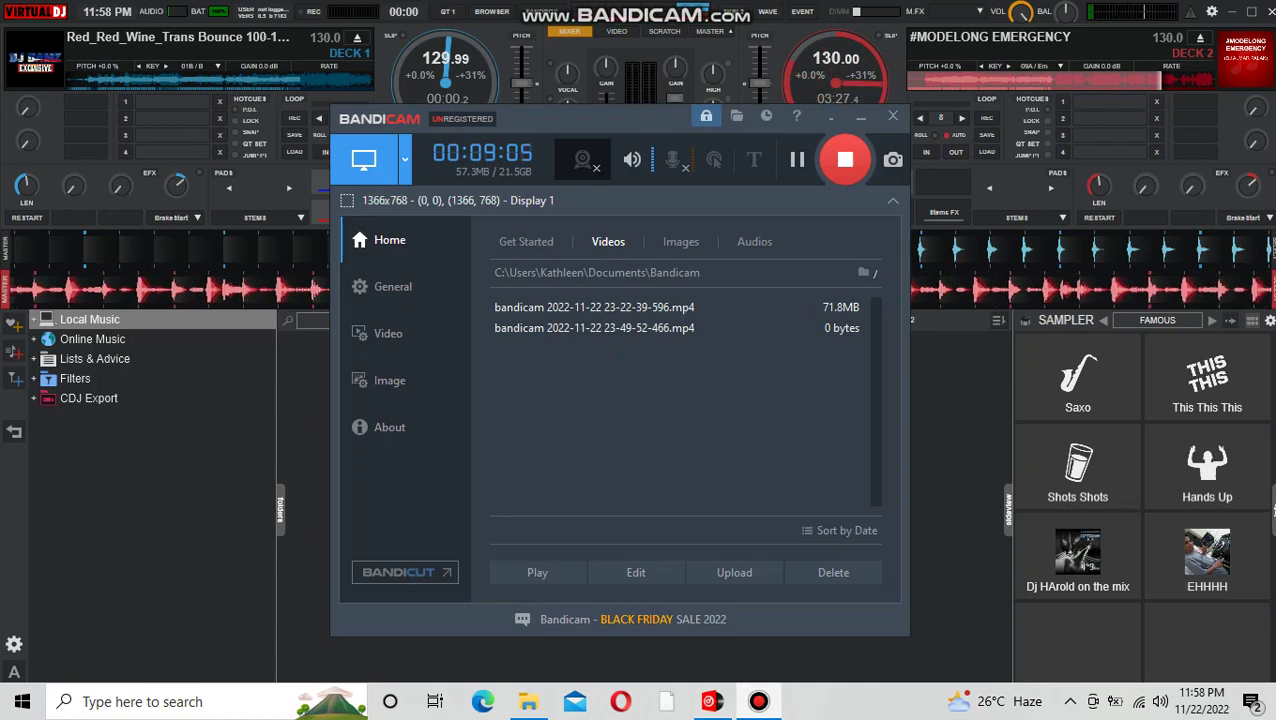
click(759, 701)
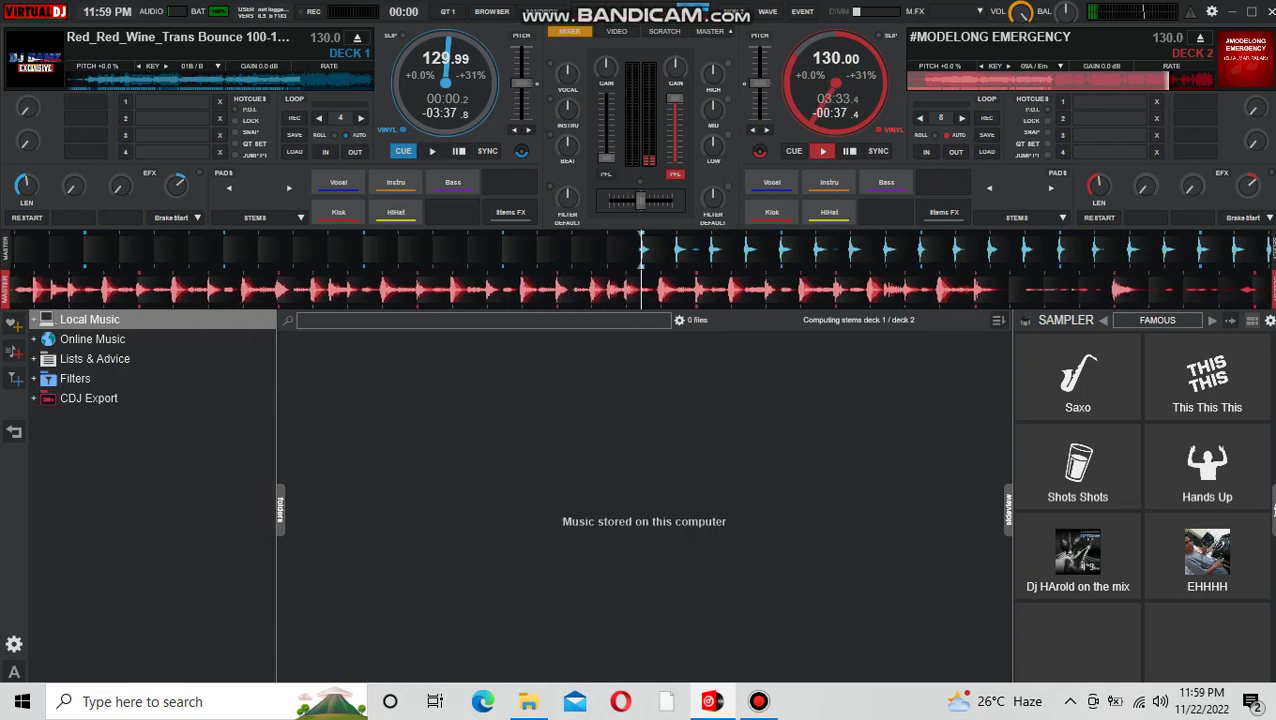
click(759, 701)
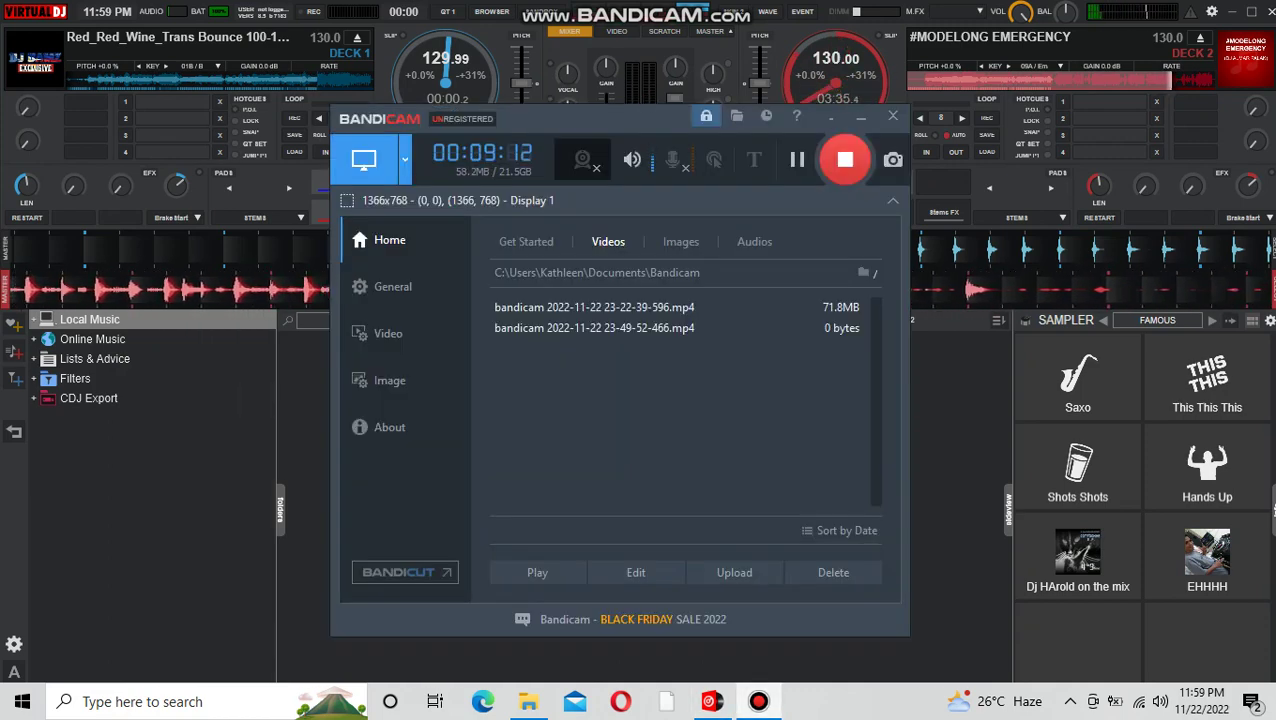
click(759, 701)
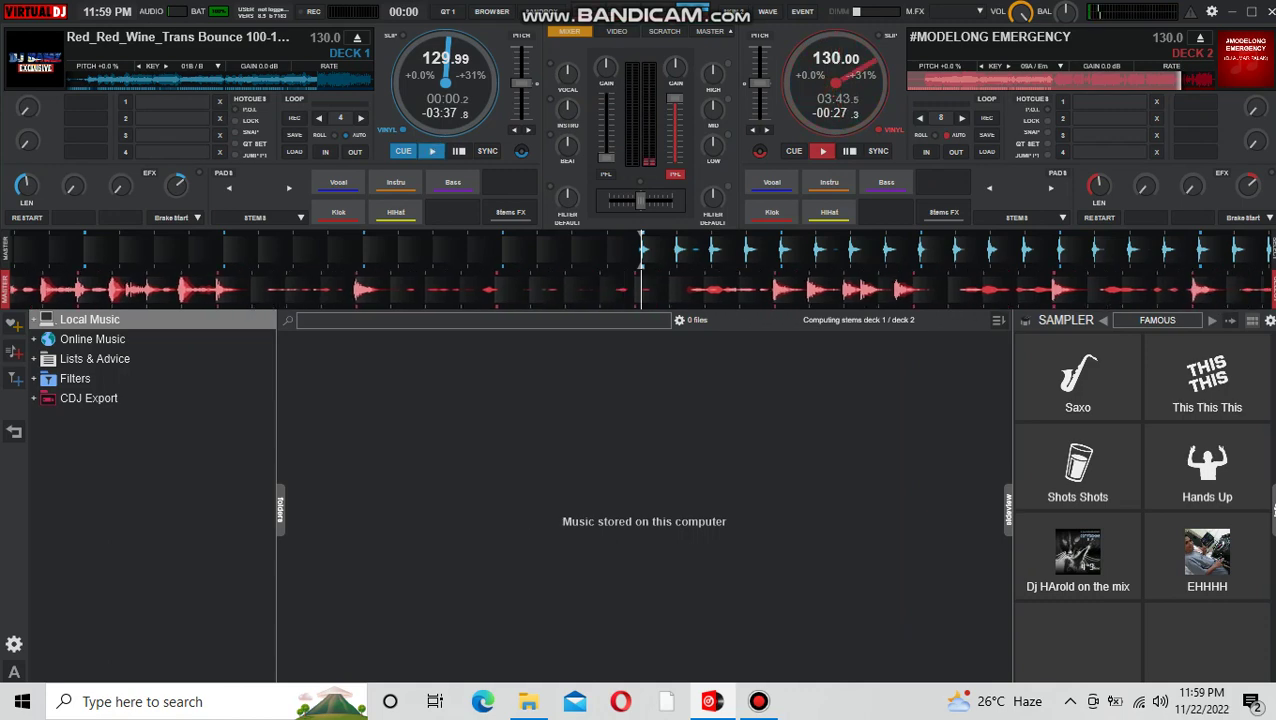
click(1207, 556)
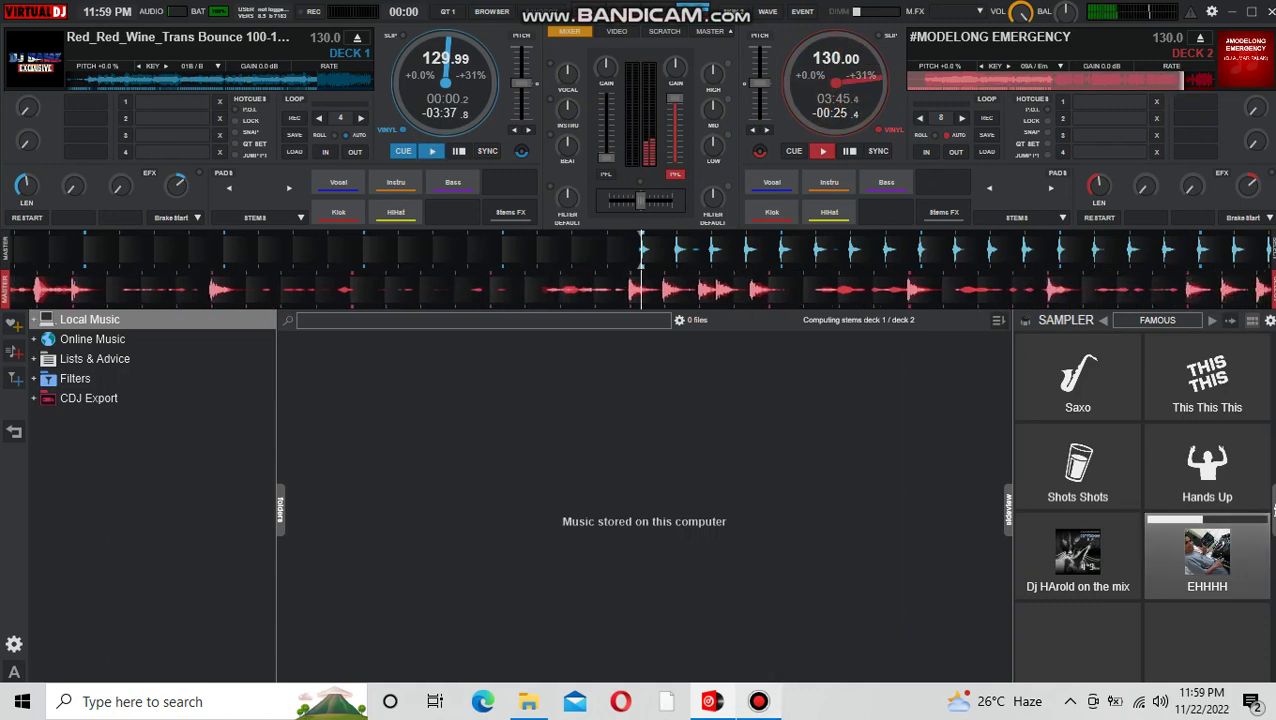
- Recheck the recording time in Bandicam, return to VirtualDJ and trigger the EHHHH sample as deck 2's track ends
click(759, 701)
click(759, 701)
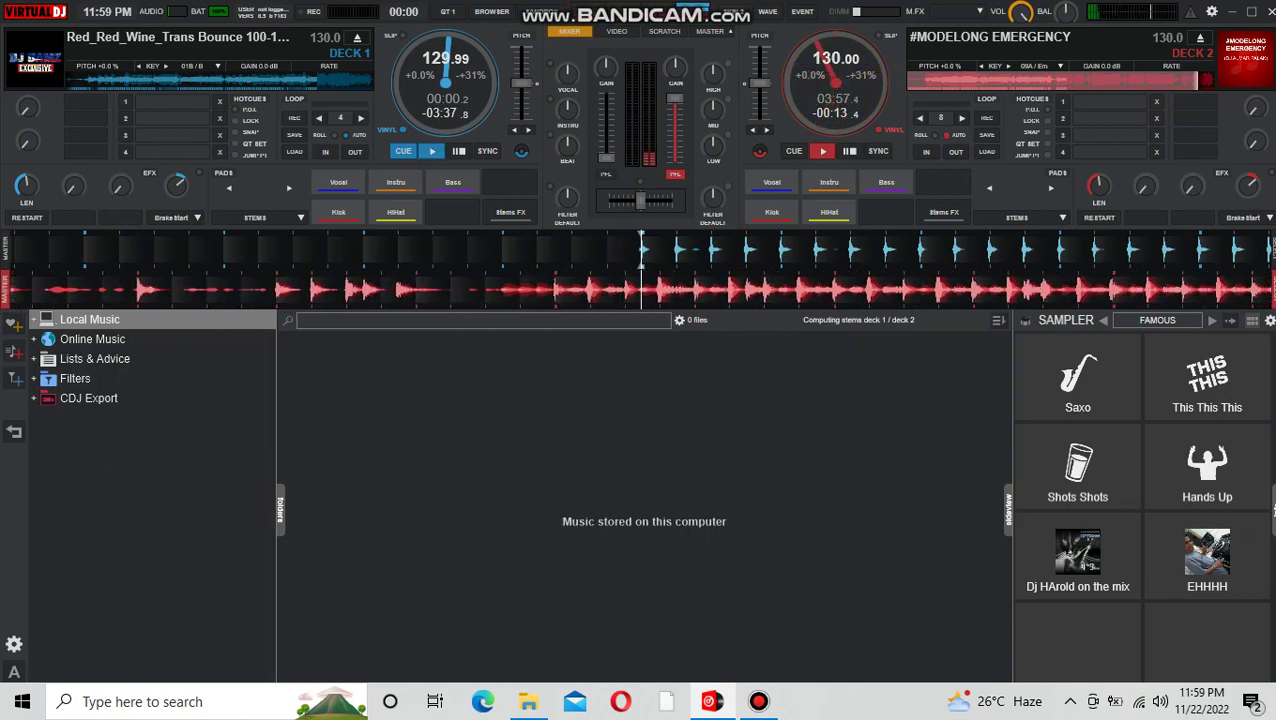
click(759, 701)
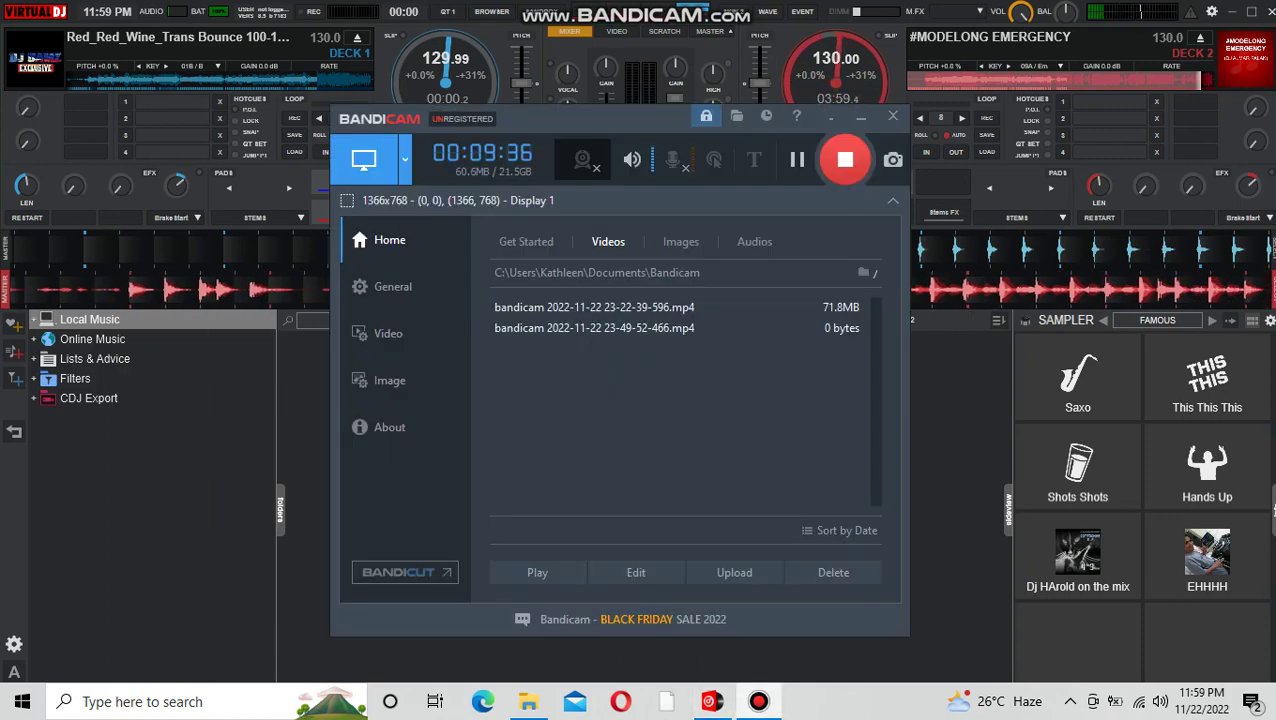
key(alt+Tab)
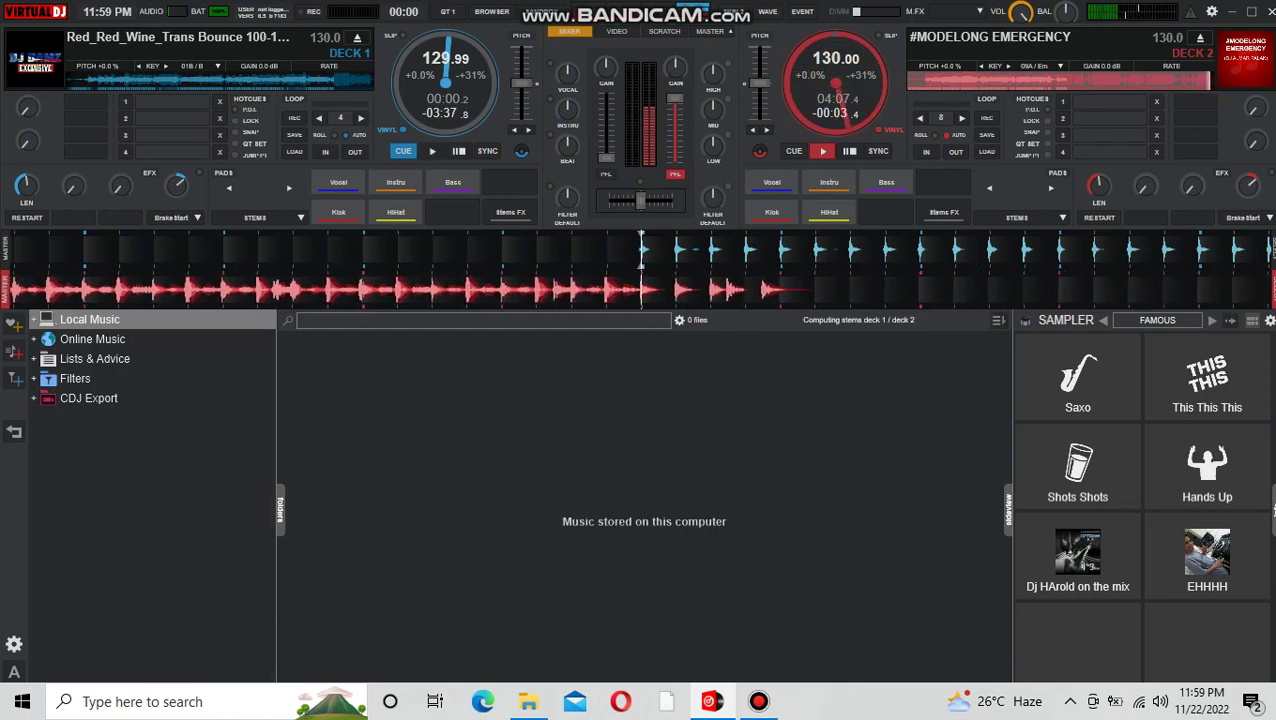
click(1207, 555)
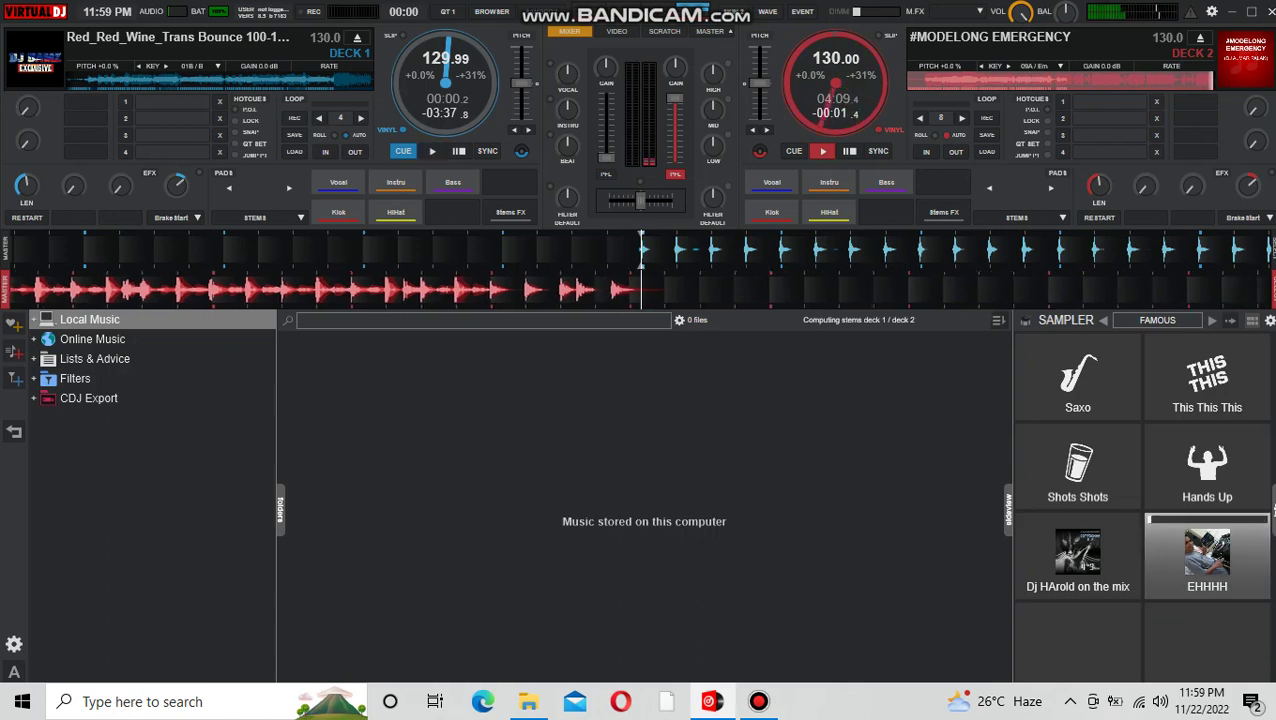